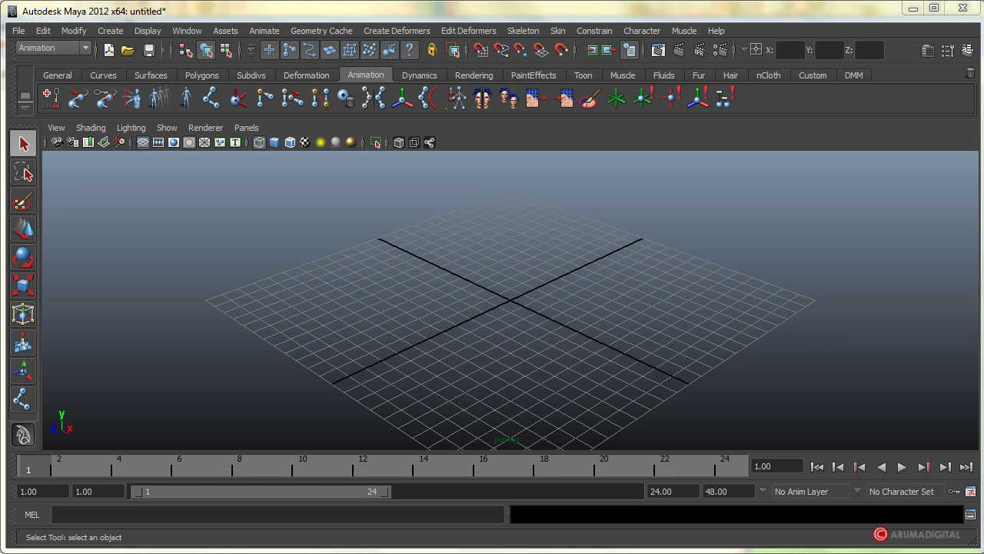
Maximize the side view from the four-view layout, frame it, and keep the Animation menu set
alt+drag(598, 244, 521, 274)
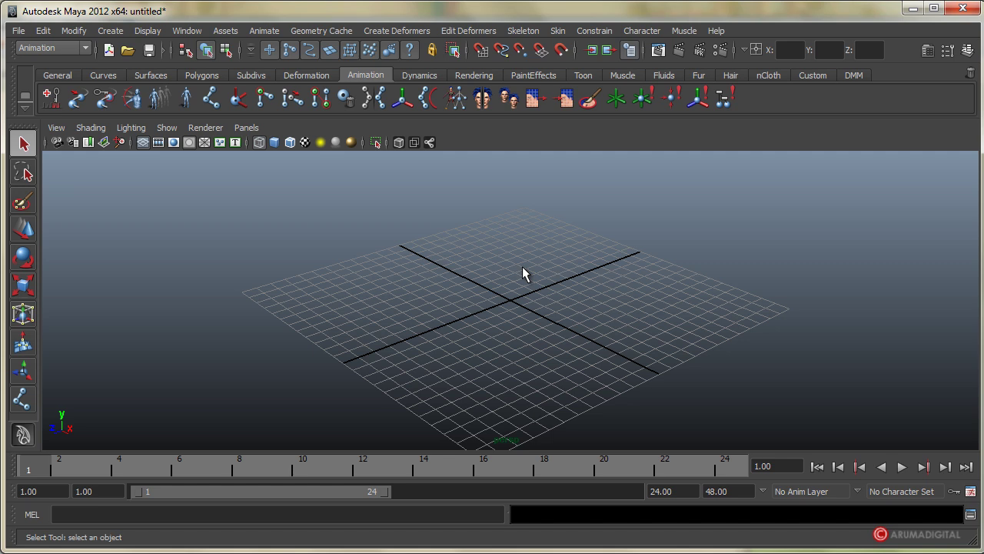
alt+drag(533, 270, 505, 275)
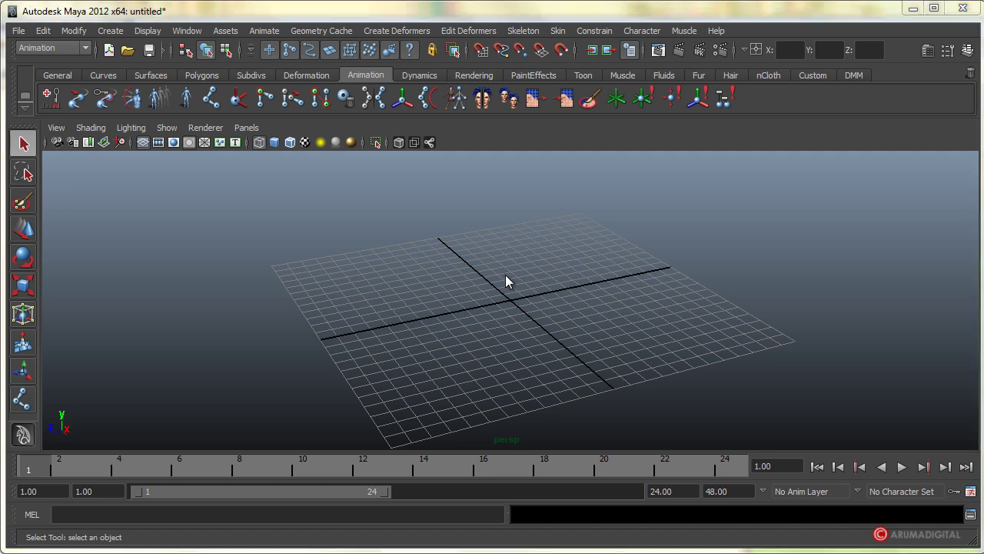
key(space)
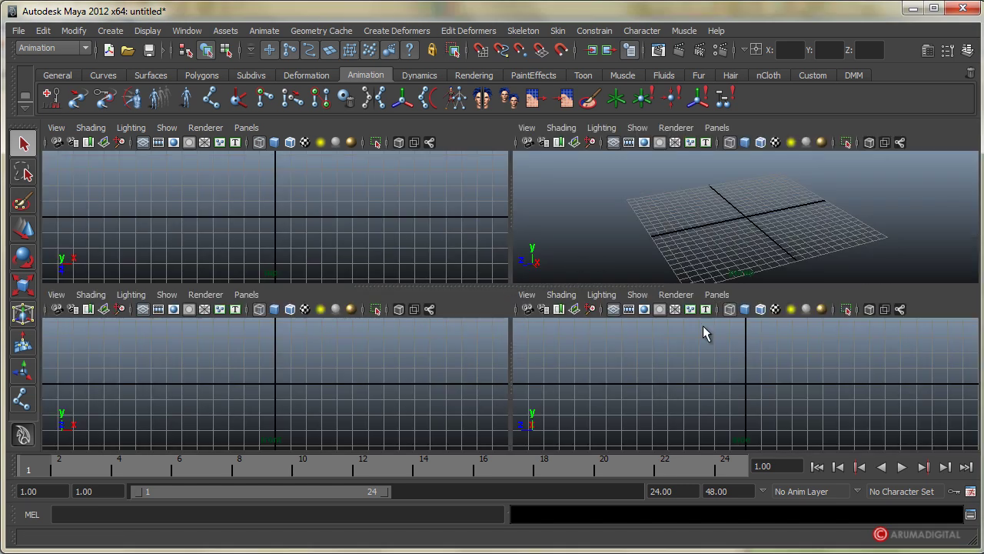
key(space)
mouse_move(550, 316)
alt+right_down()
mouse_move(366, 335)
mouse_move(591, 336)
mouse_move(431, 356)
alt+right_up()
alt+middle_drag(431, 356, 558, 331)
alt+right_drag(558, 330, 470, 325)
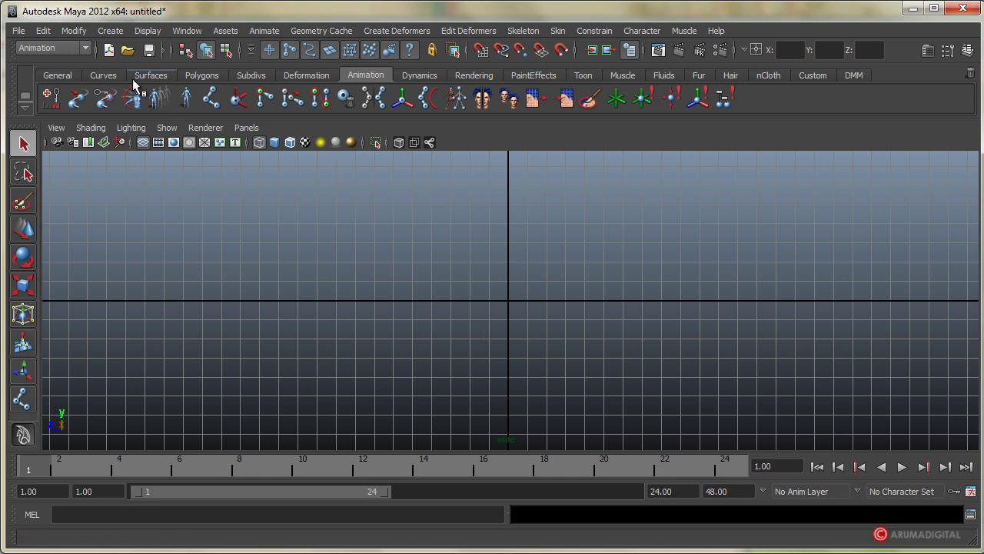
click(86, 48)
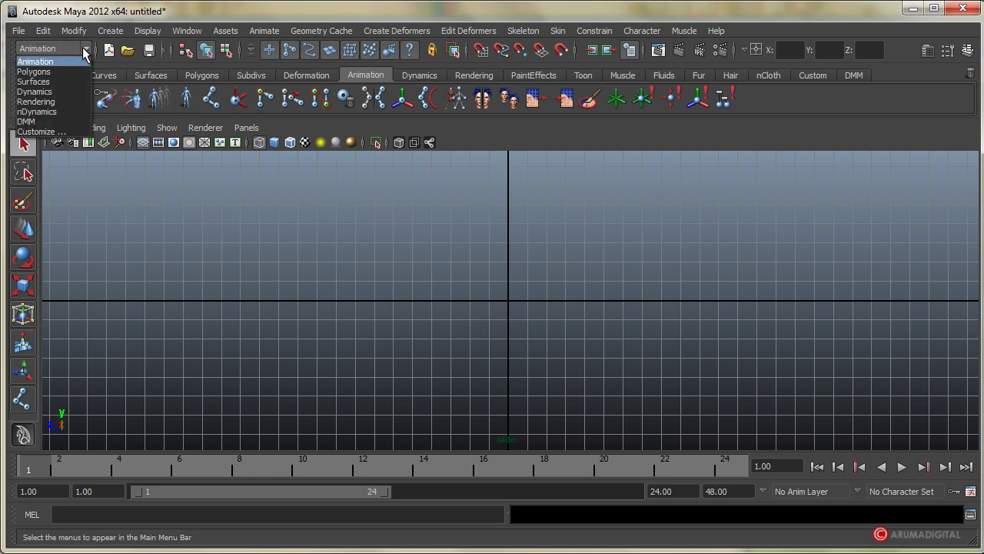
click(34, 61)
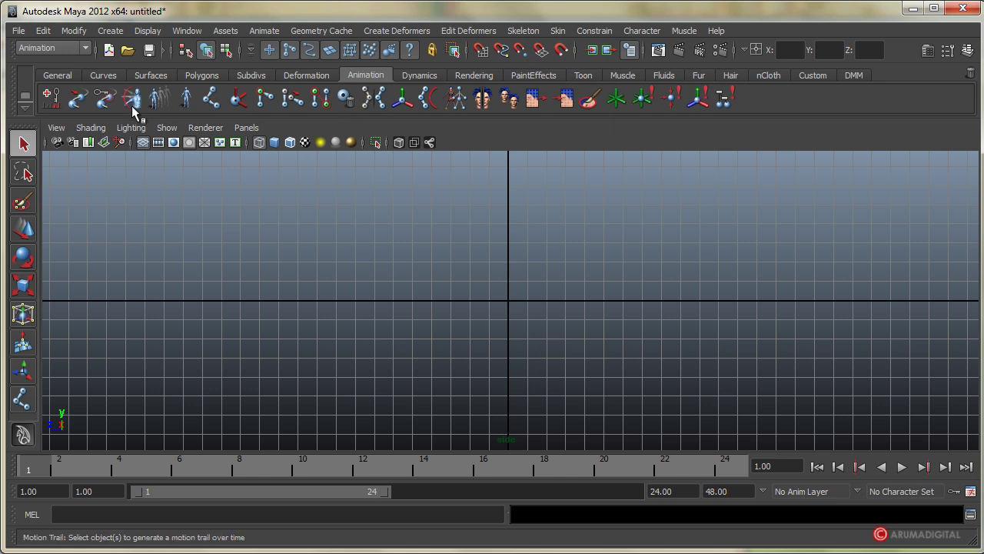
Place five joints at hip, knee, ankle, ball and toe with the Joint Tool, then finish the chain
click(212, 103)
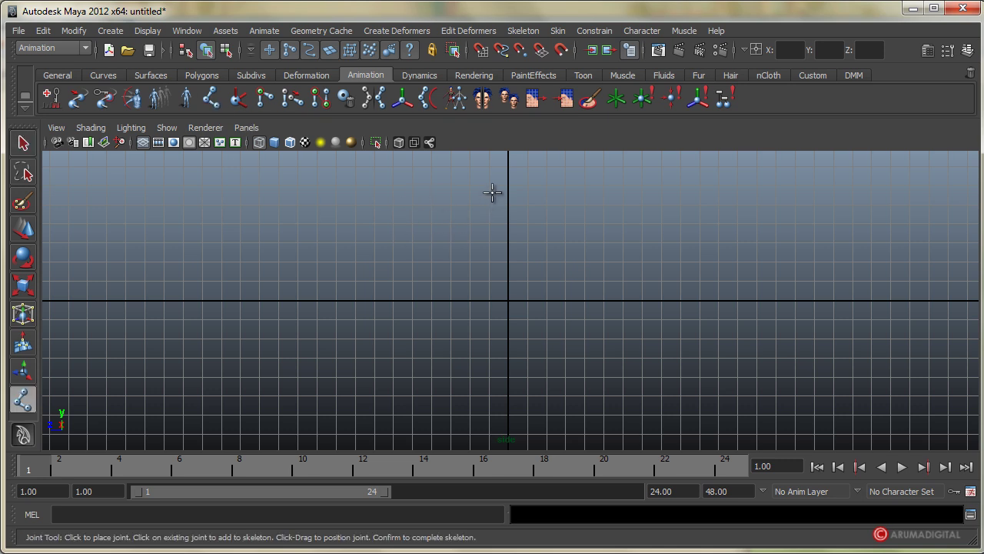
click(507, 167)
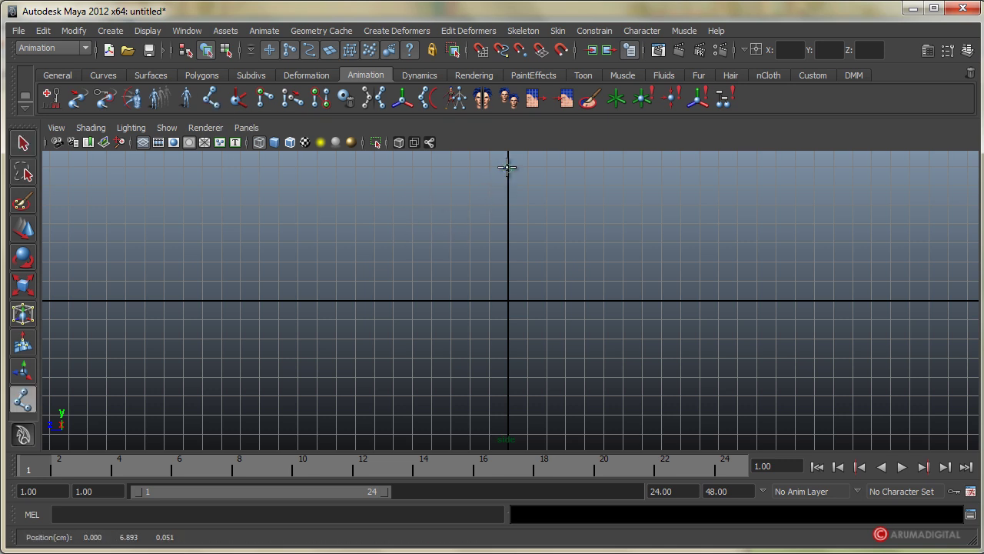
click(488, 267)
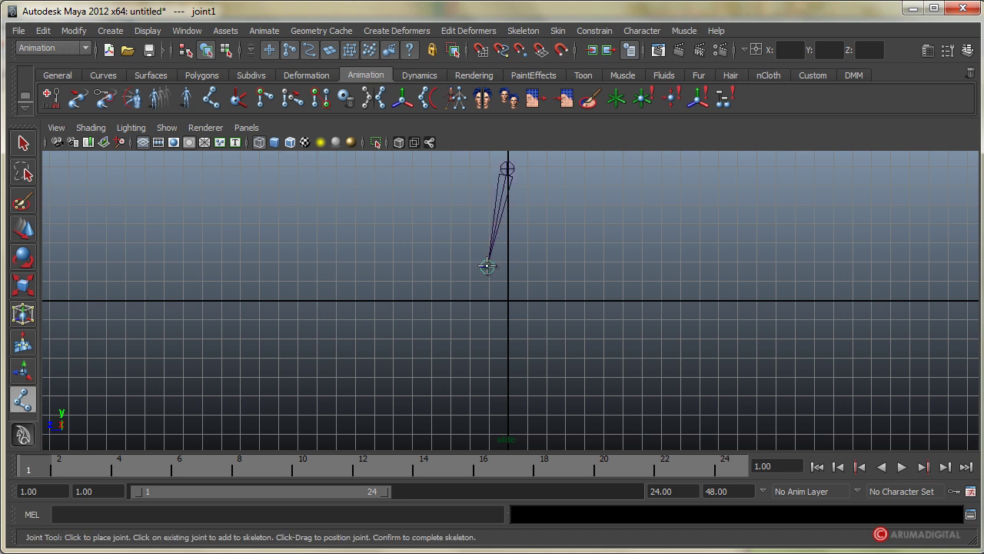
click(507, 359)
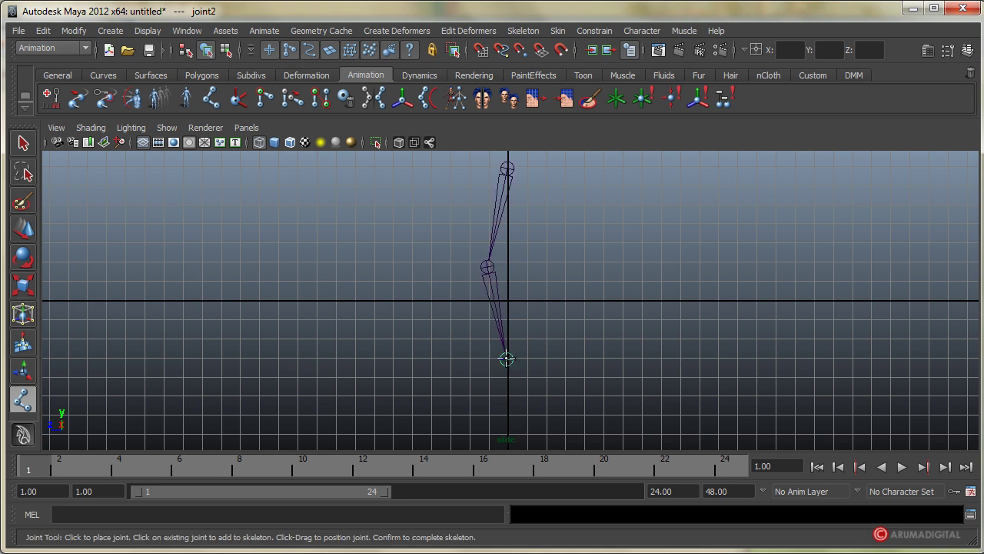
click(478, 386)
click(420, 386)
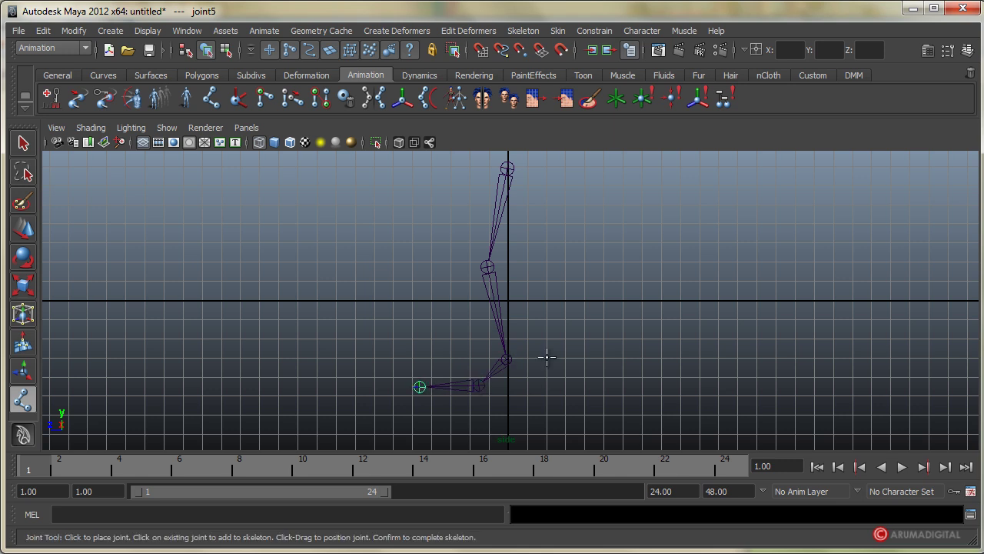
key(Return)
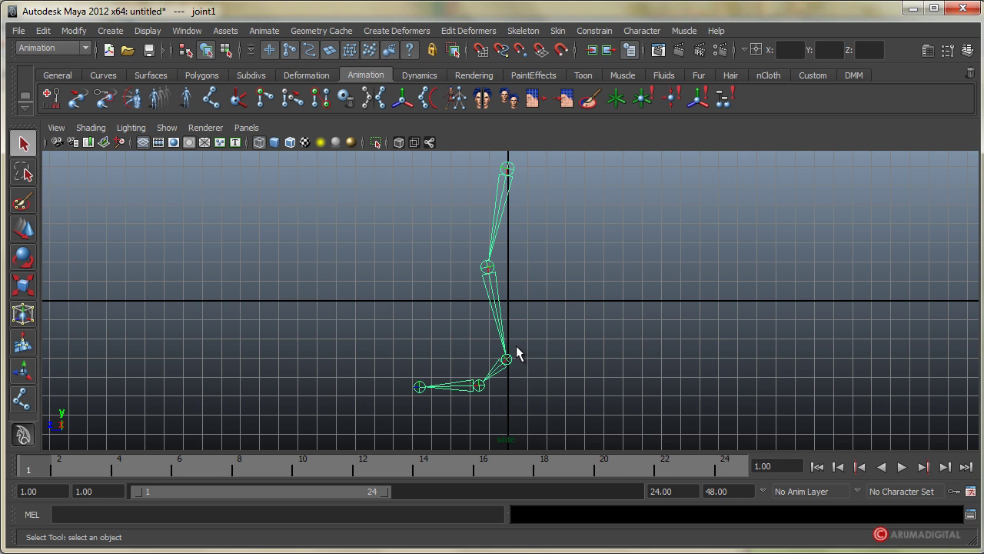
Draw a separate four-joint chain below the foot through heel, toe, ball and ankle positions
alt+middle_drag(516, 347, 502, 296)
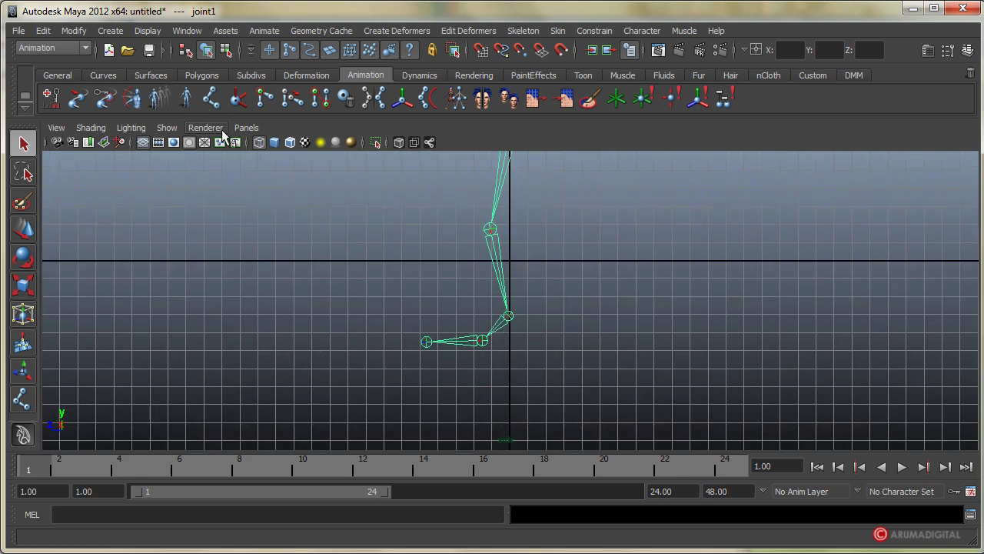
click(211, 98)
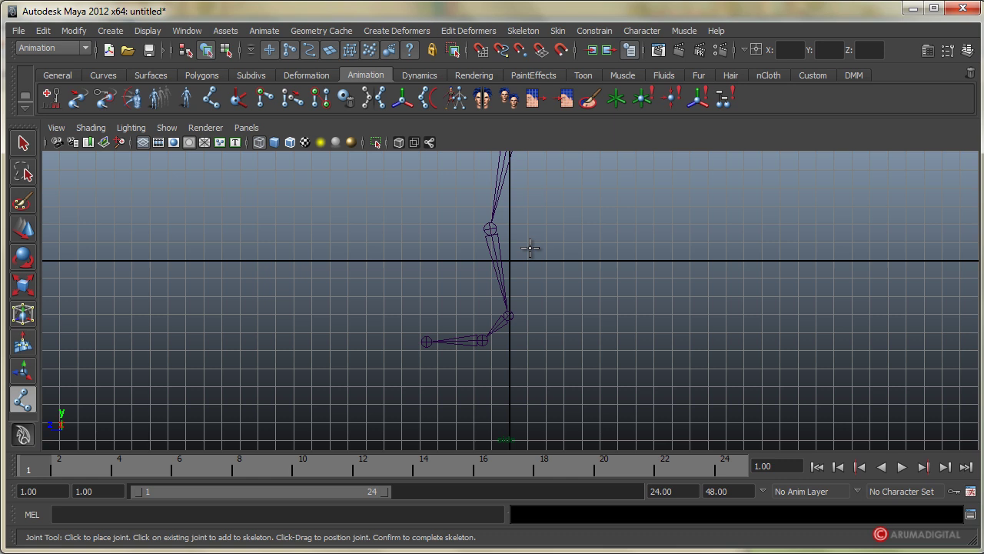
click(509, 405)
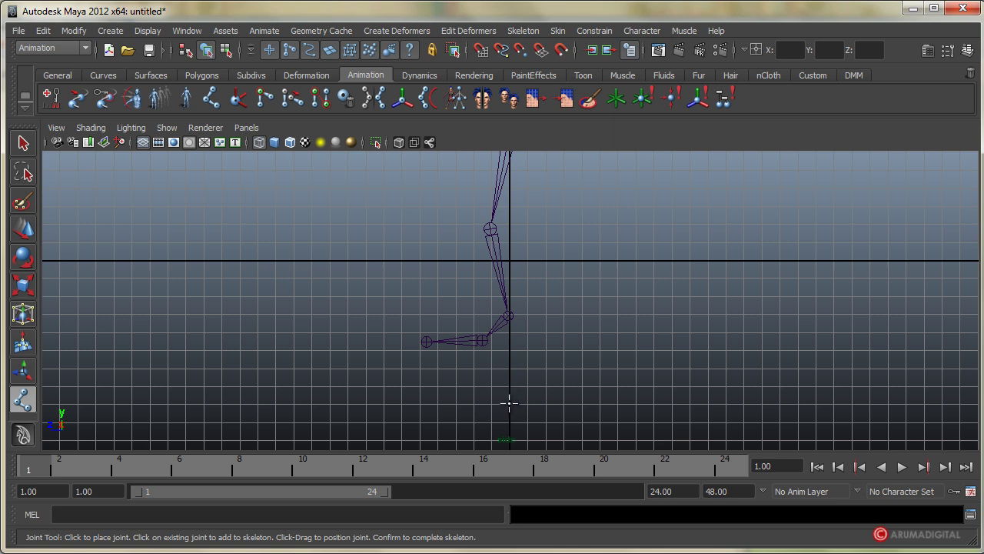
click(421, 406)
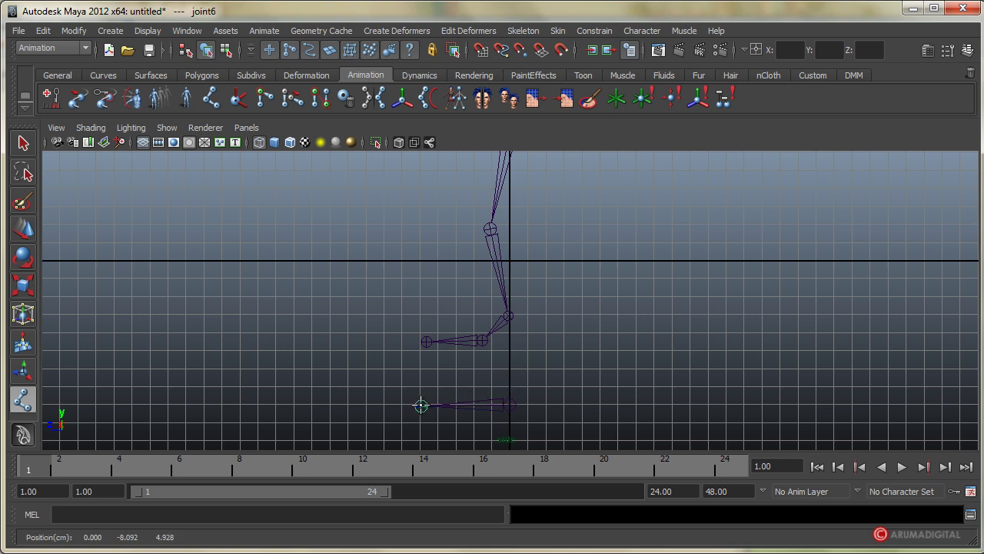
click(485, 396)
click(509, 378)
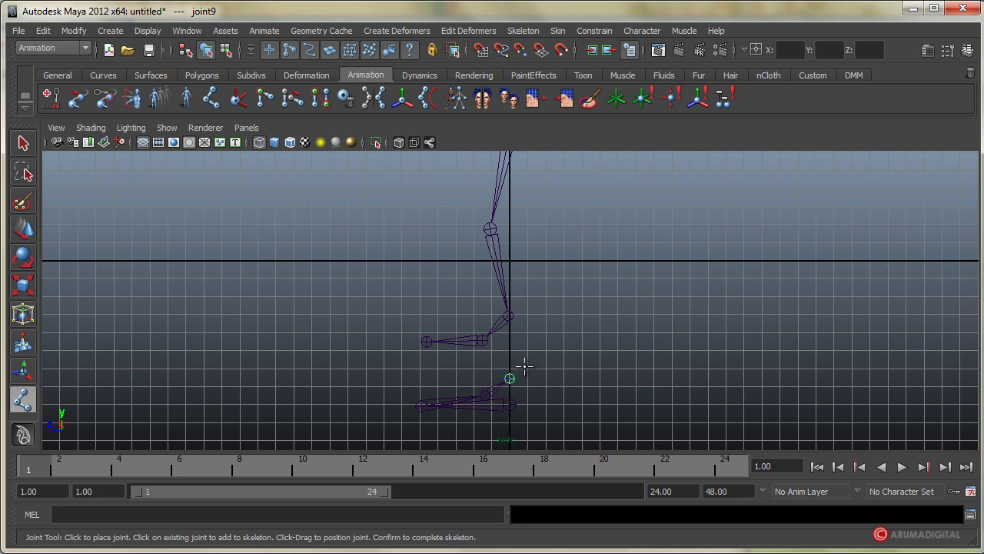
key(q)
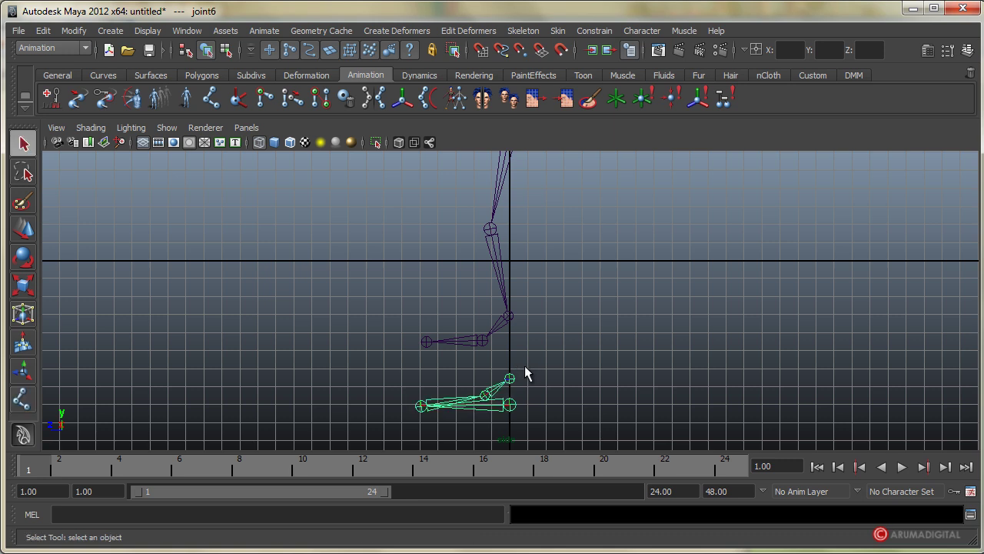
alt+right_drag(525, 374, 505, 353)
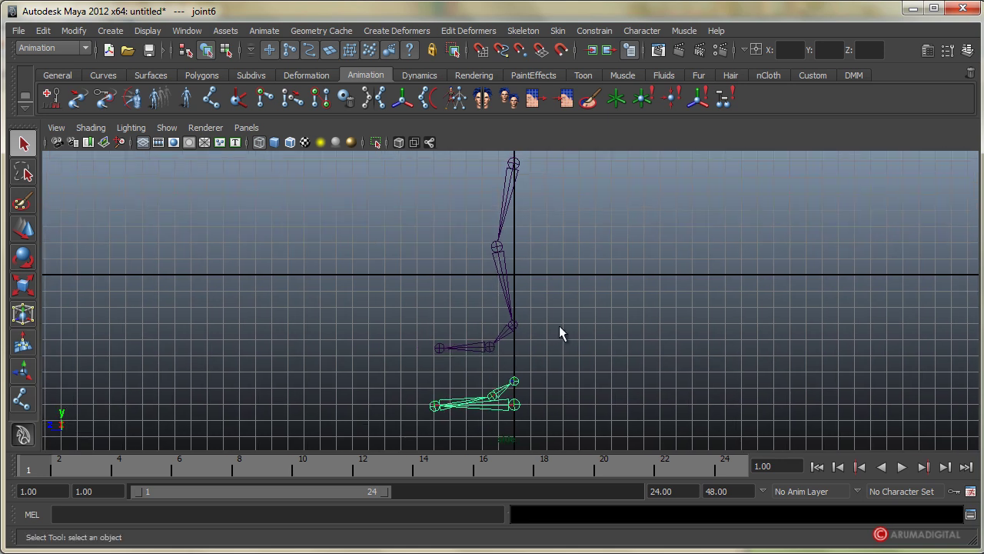
Set the IK Handle Tool to ikRPsolver and create a handle from the hip to the ankle joint
click(530, 31)
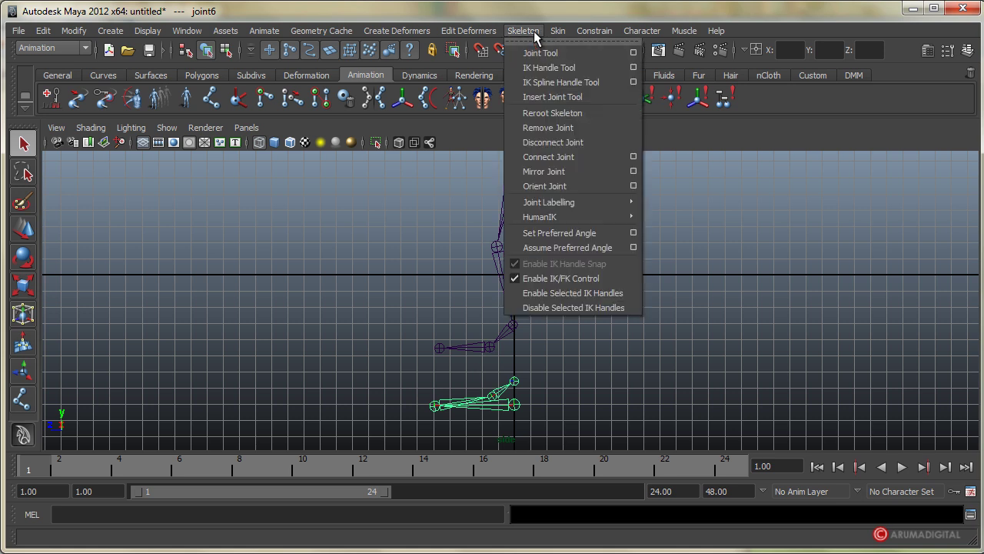
click(633, 68)
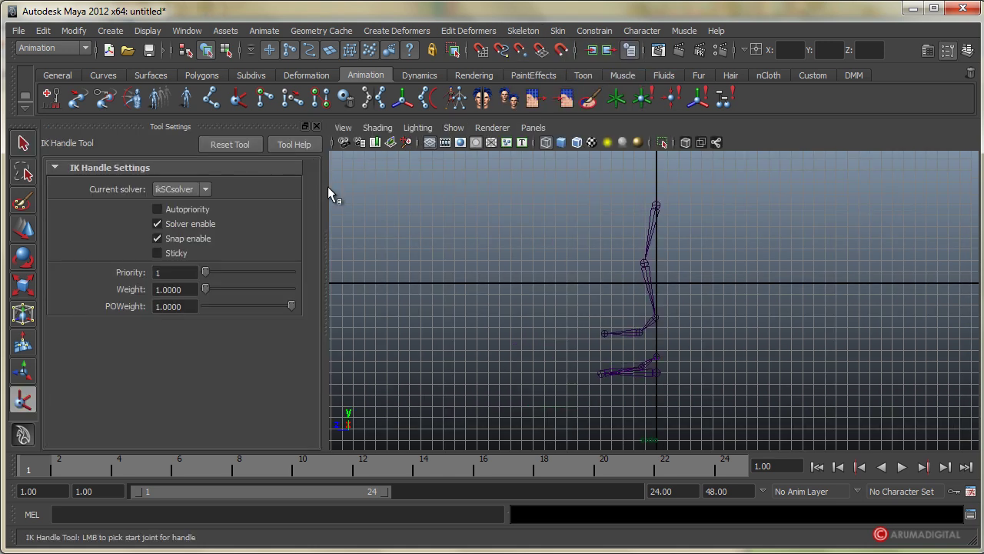
click(206, 189)
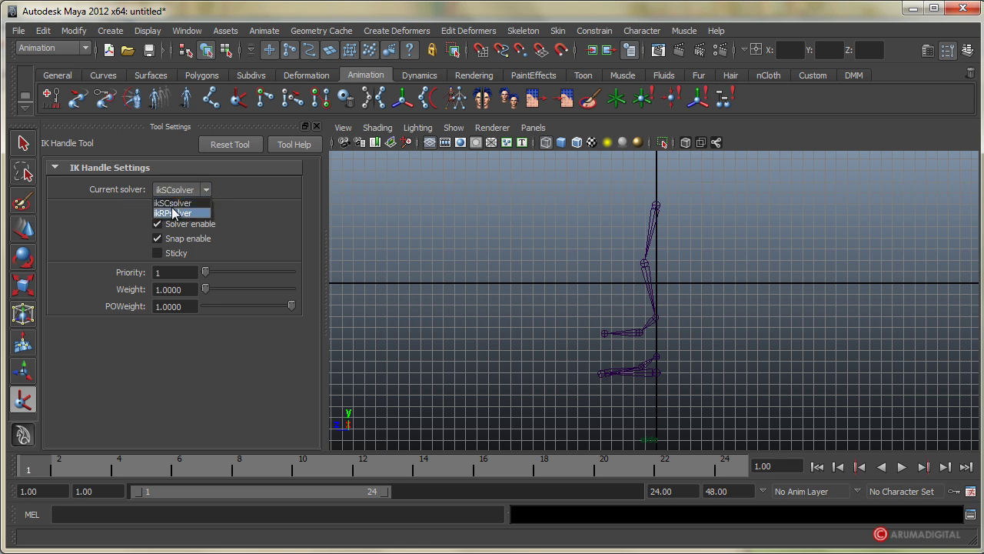
click(174, 214)
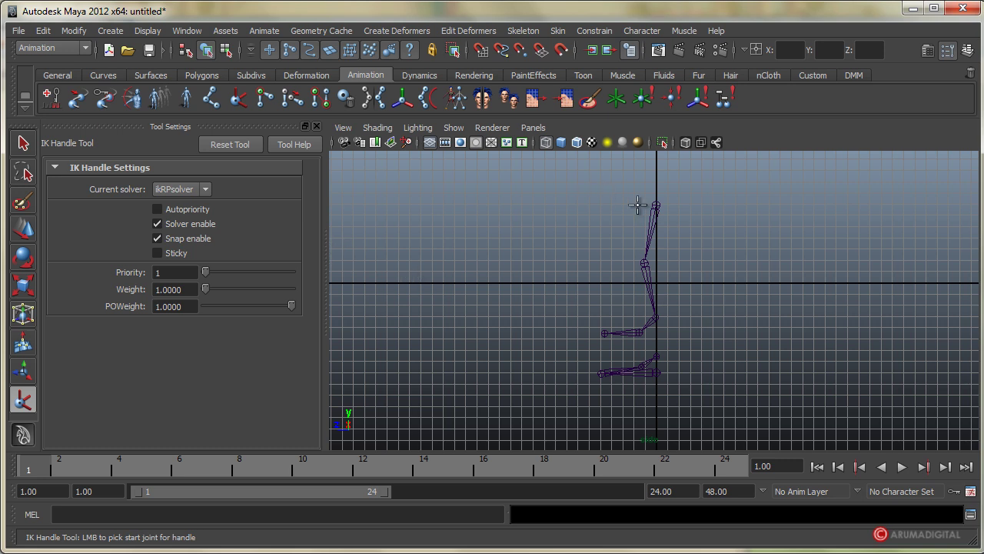
click(657, 204)
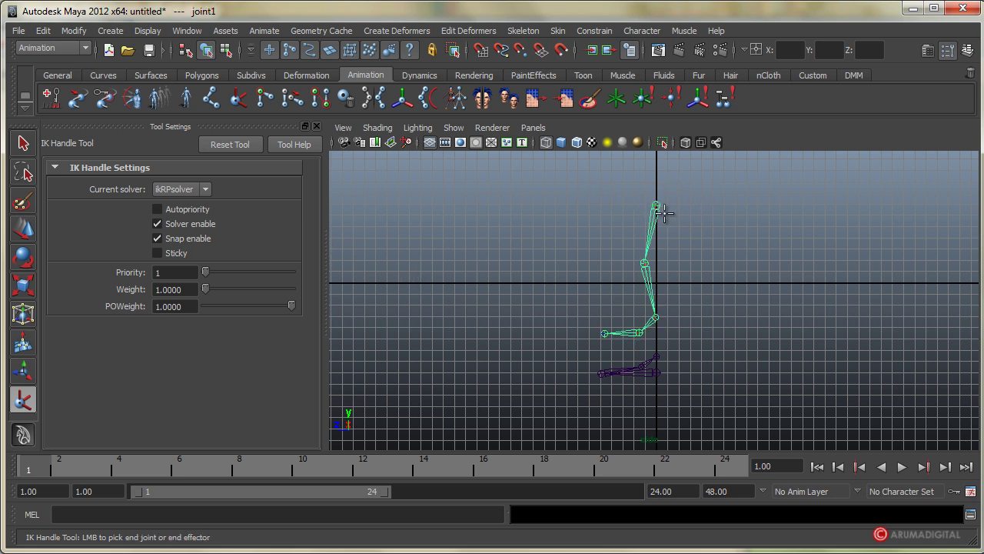
click(655, 316)
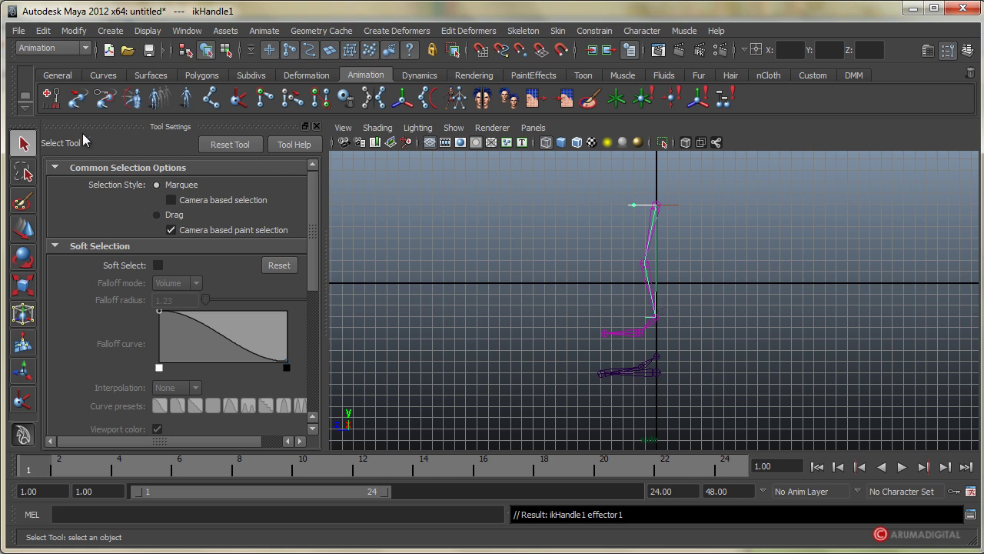
click(23, 401)
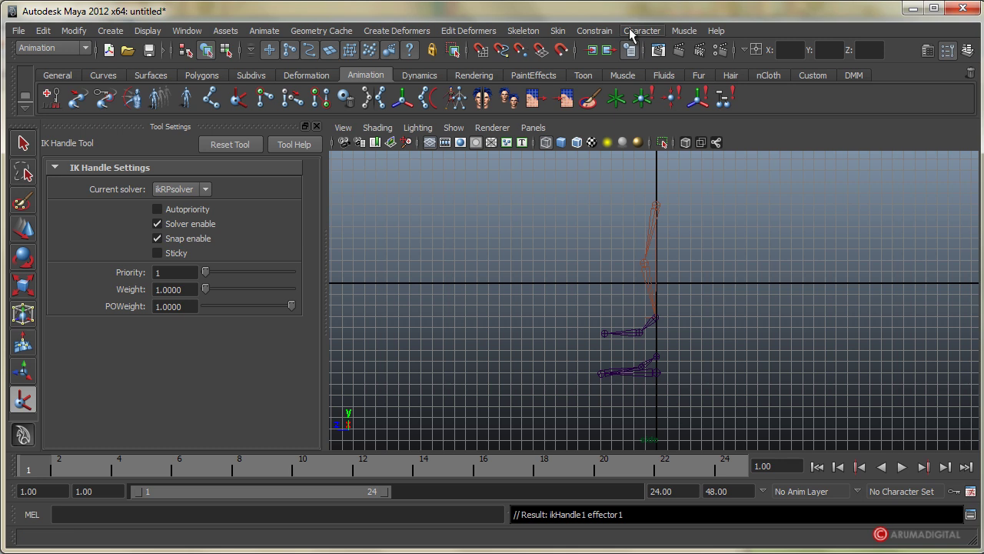
Switch the IK solver to ikSCsolver and create ikHandle2 from the ankle to the ball joint
click(528, 34)
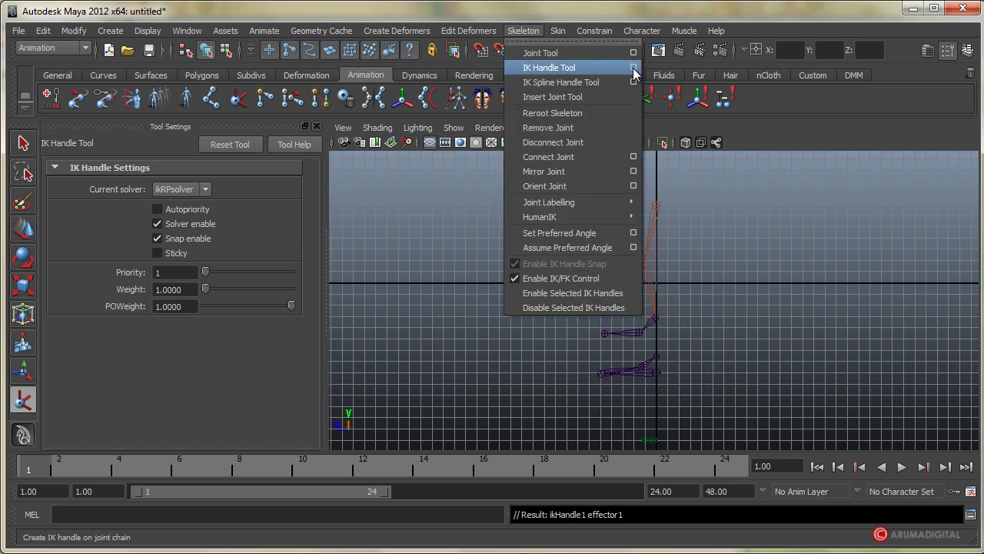
click(479, 11)
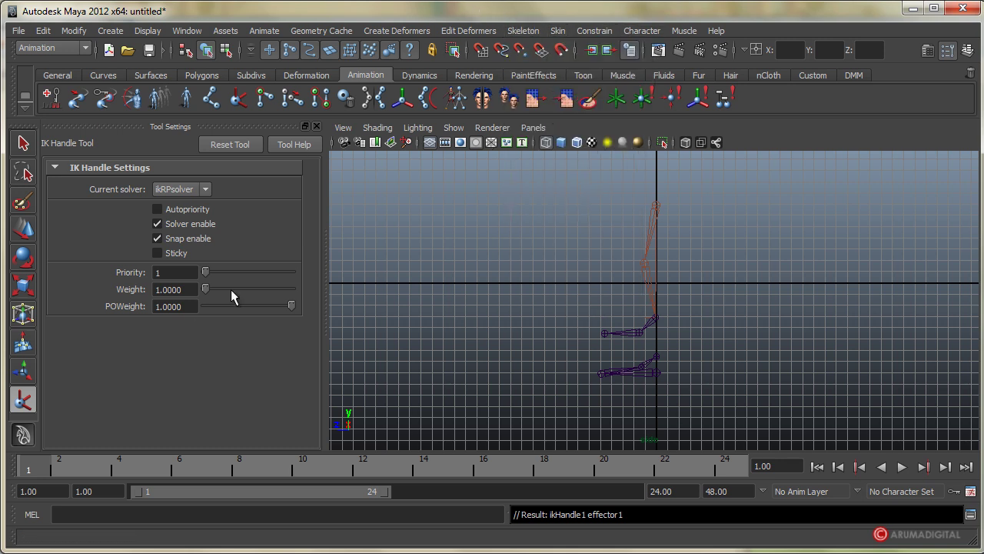
click(206, 189)
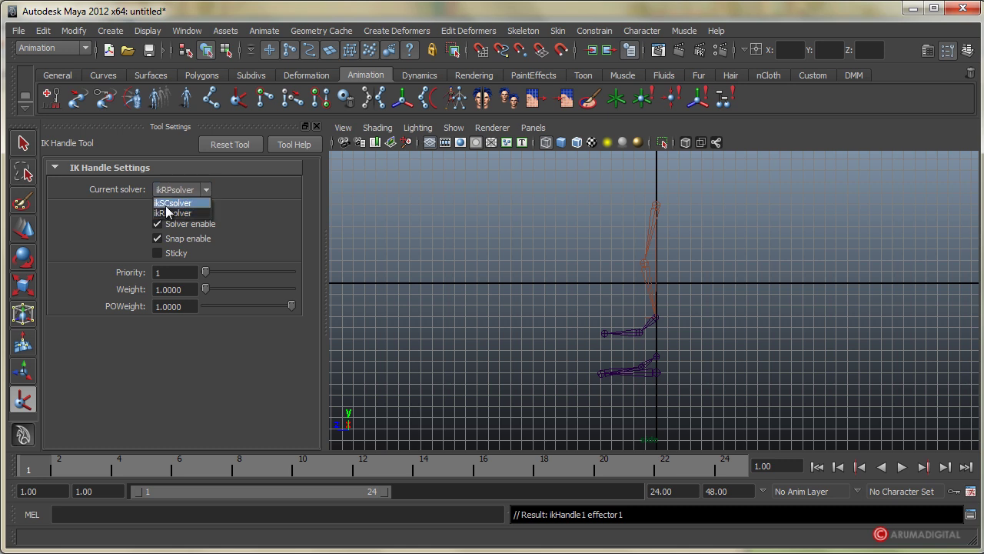
click(173, 203)
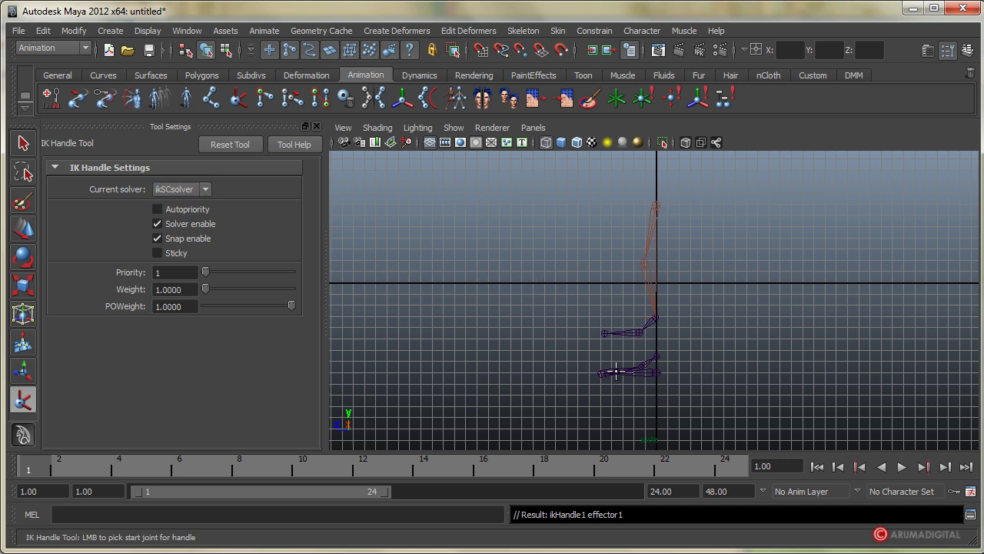
click(655, 316)
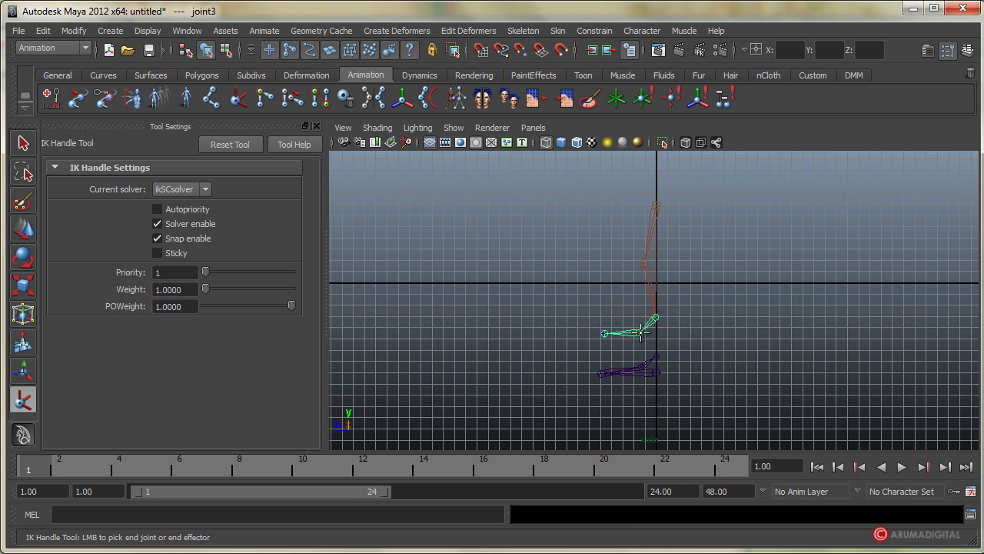
click(641, 333)
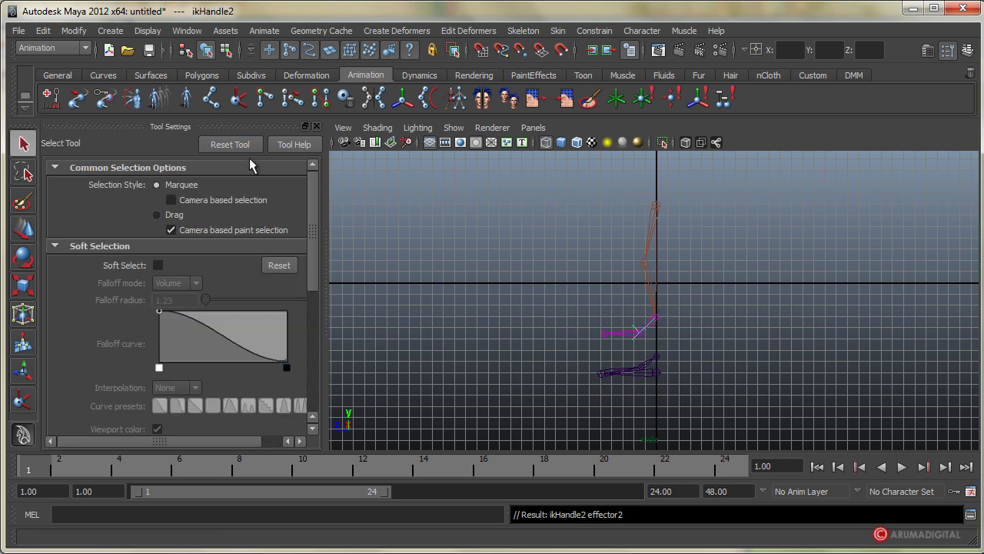
Create ikHandle3 from the ball to the toe joint and close Tool Settings
click(23, 401)
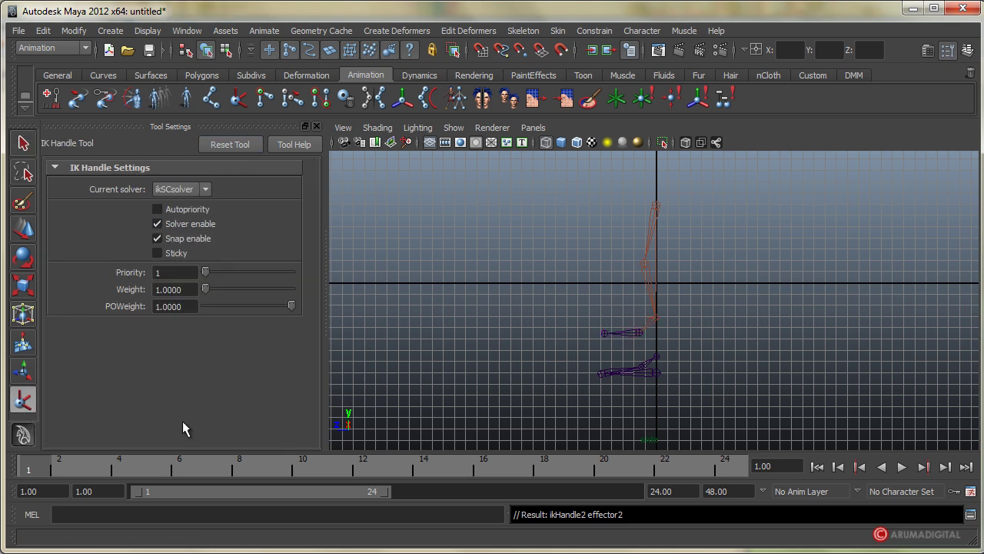
click(605, 332)
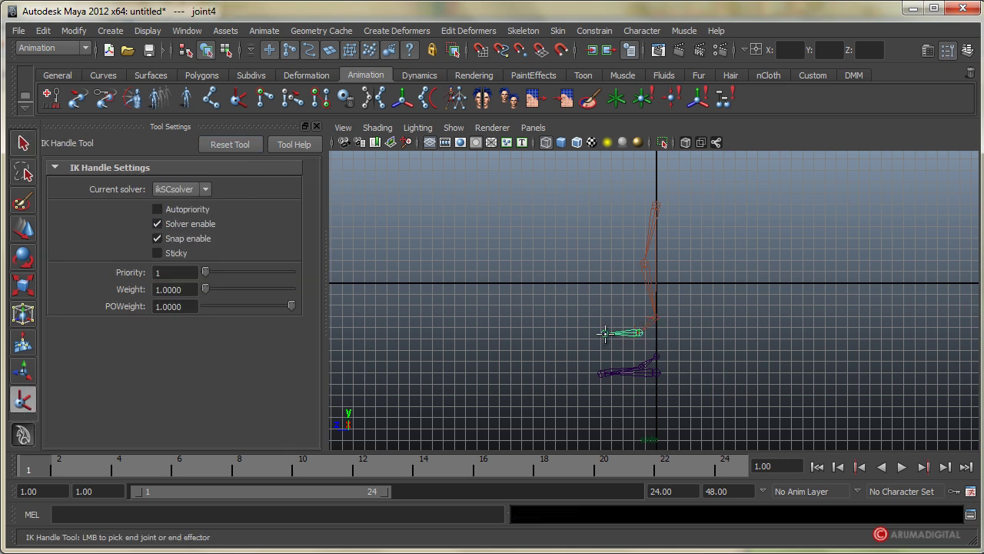
click(641, 332)
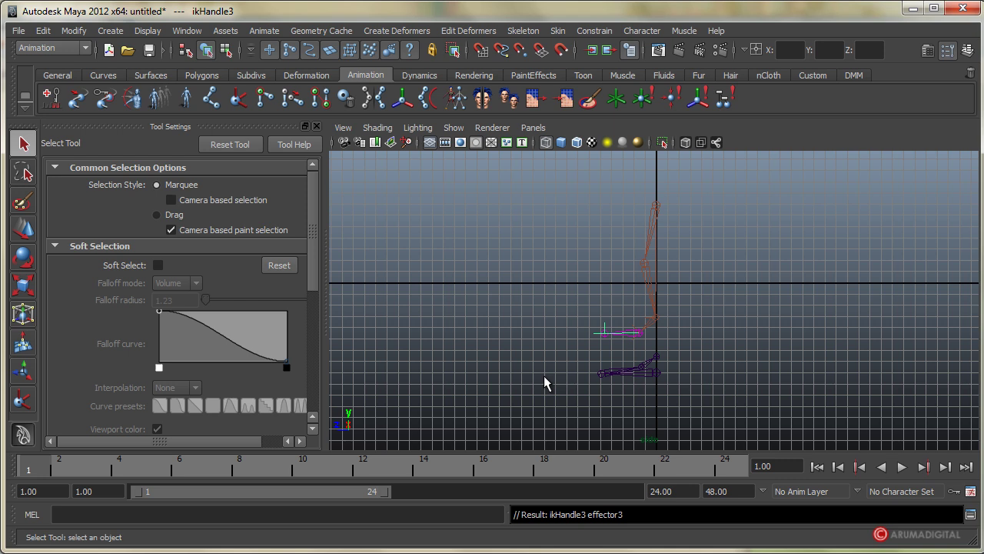
click(318, 126)
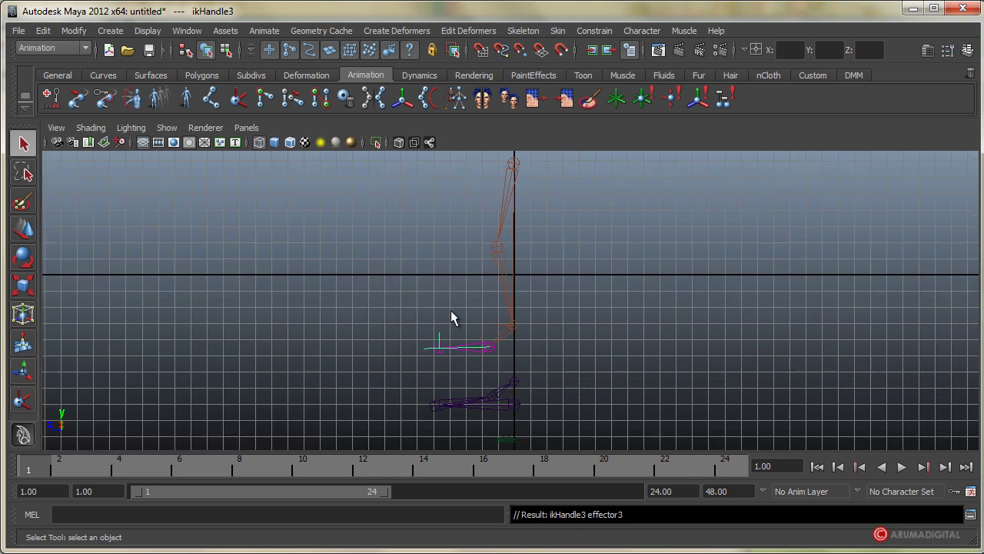
Create a locator and move it up beside the leg, above knee height
alt+middle_drag(483, 322, 534, 325)
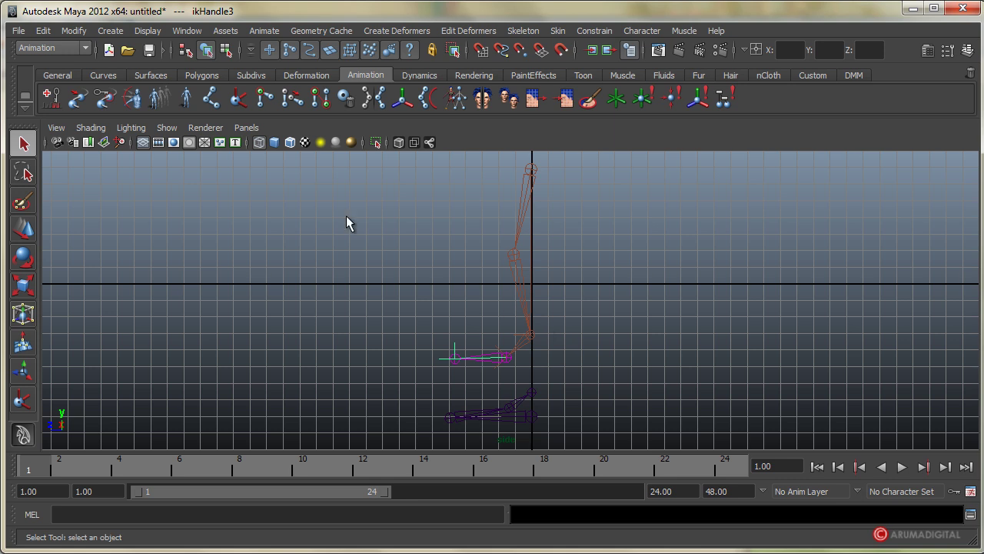
click(115, 30)
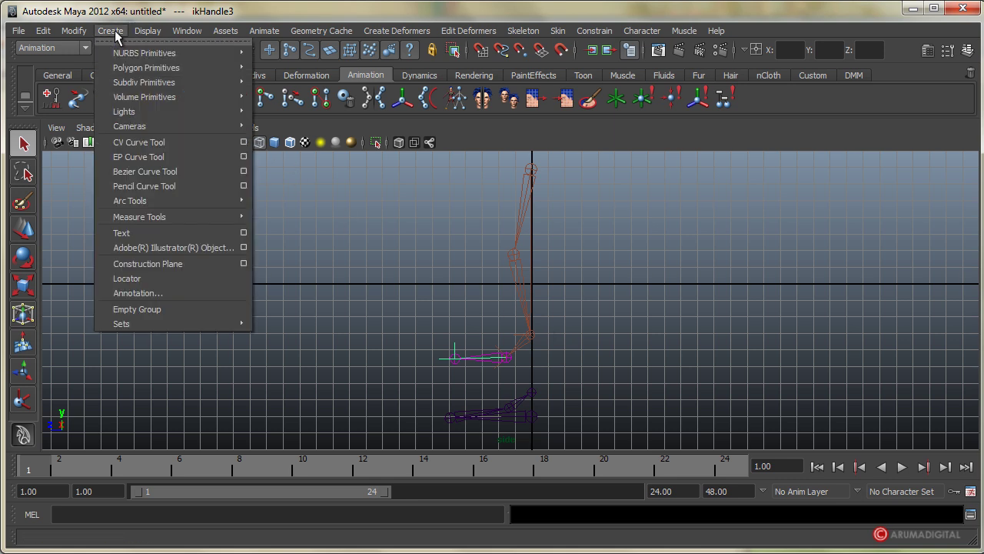
click(136, 280)
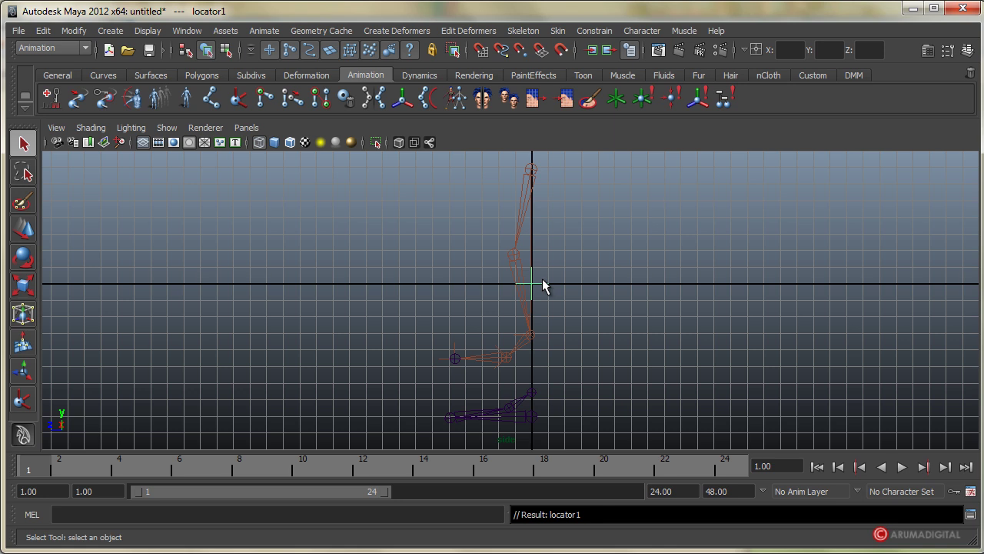
key(w)
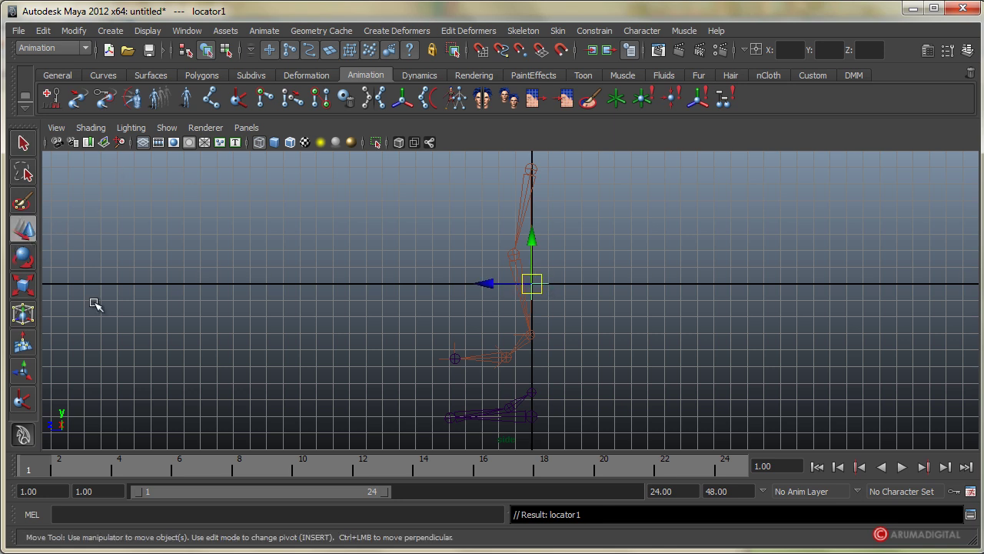
drag(532, 284, 369, 221)
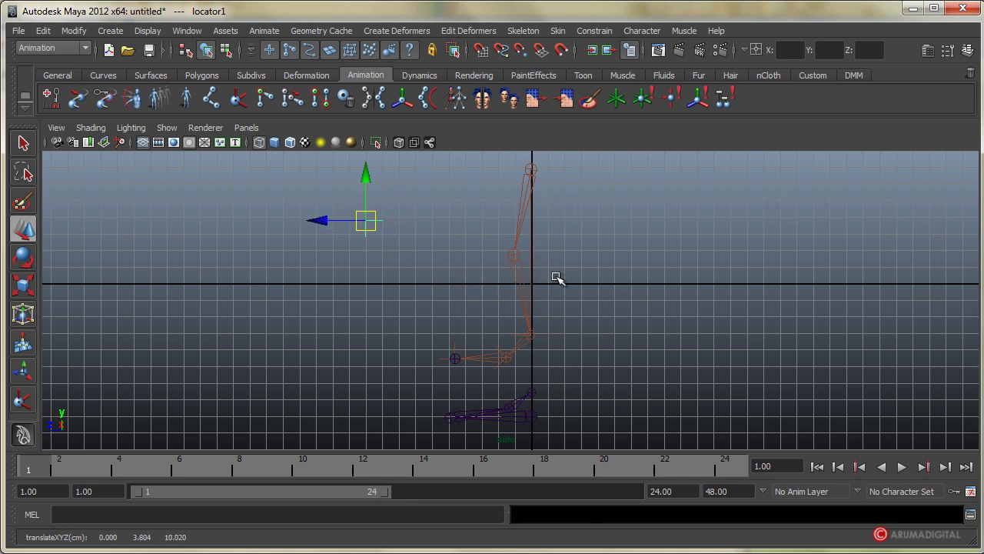
Select locator1, then add the leg's IK handle to the selection
click(429, 228)
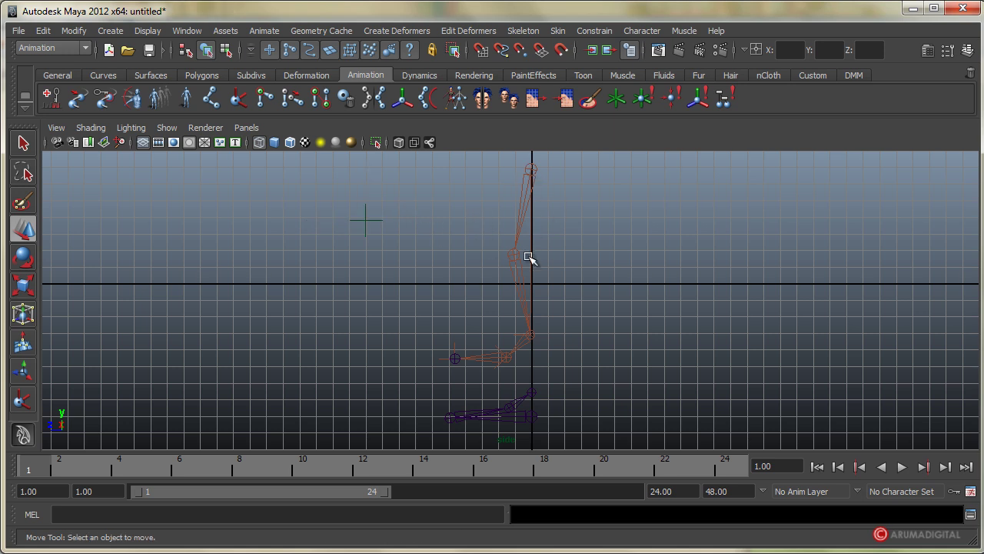
click(531, 168)
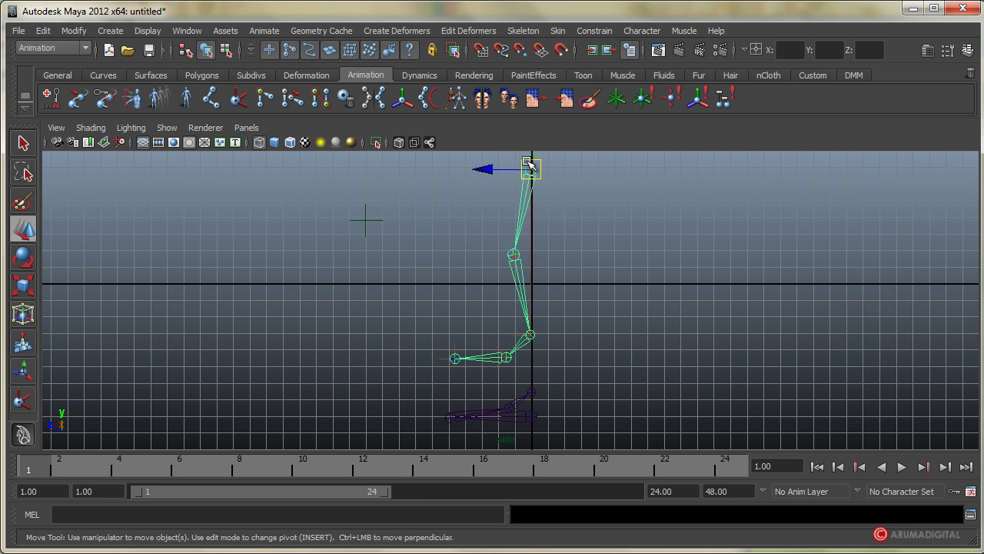
click(537, 222)
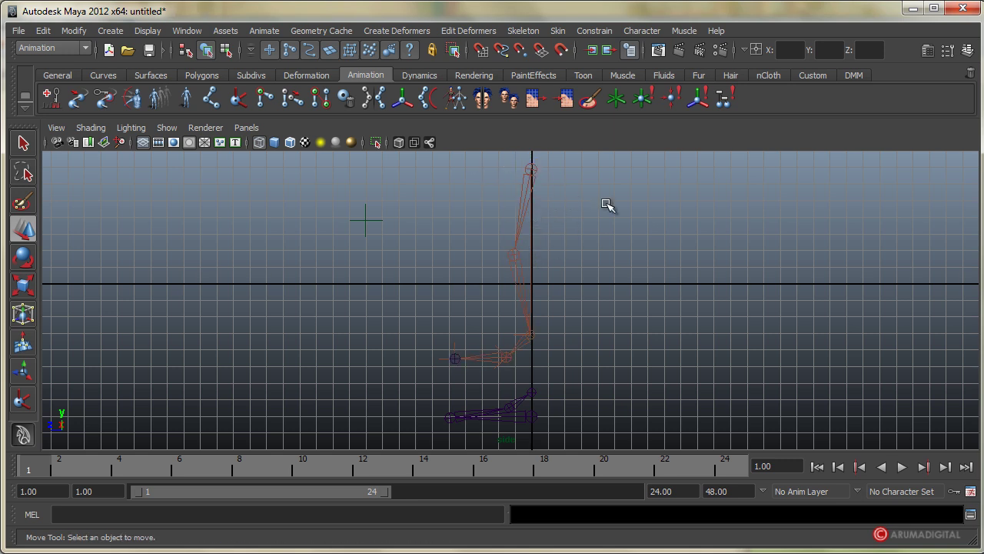
click(371, 221)
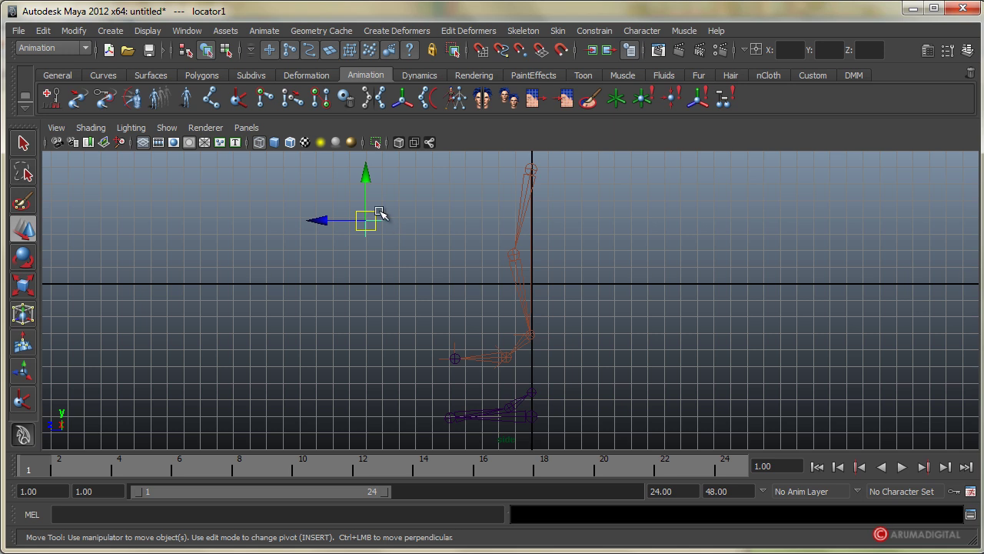
click(517, 335)
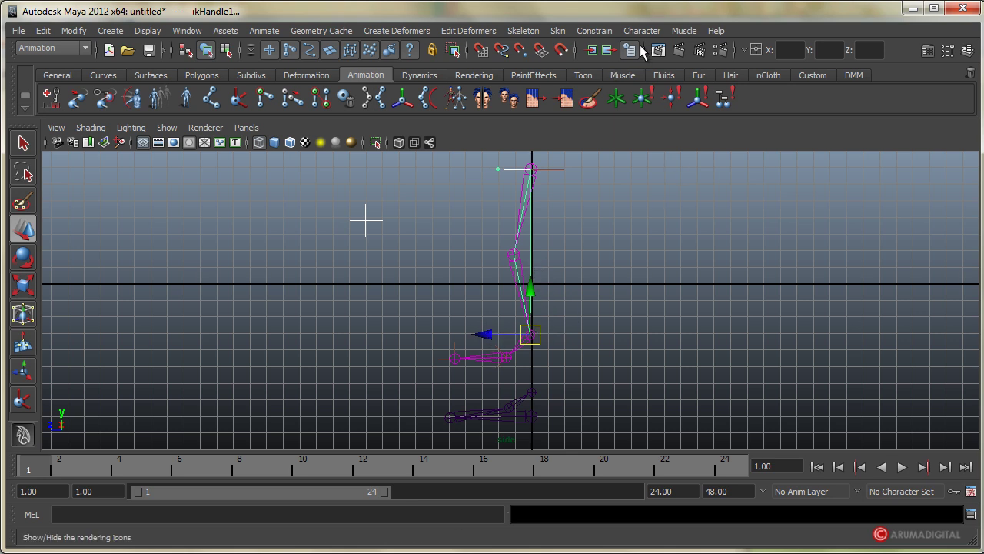
Pole-vector constrain ikHandle1 to locator1
click(593, 32)
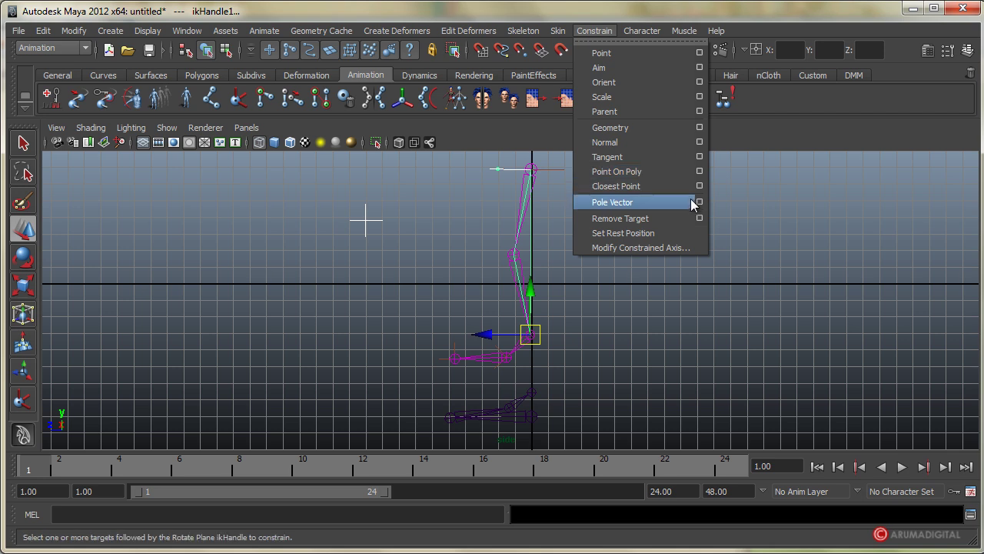
click(653, 201)
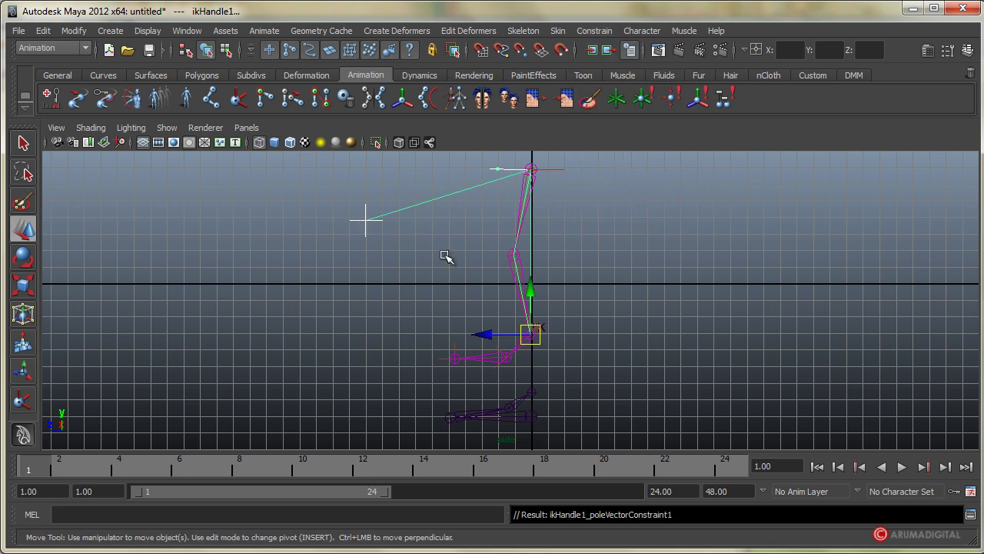
key(space)
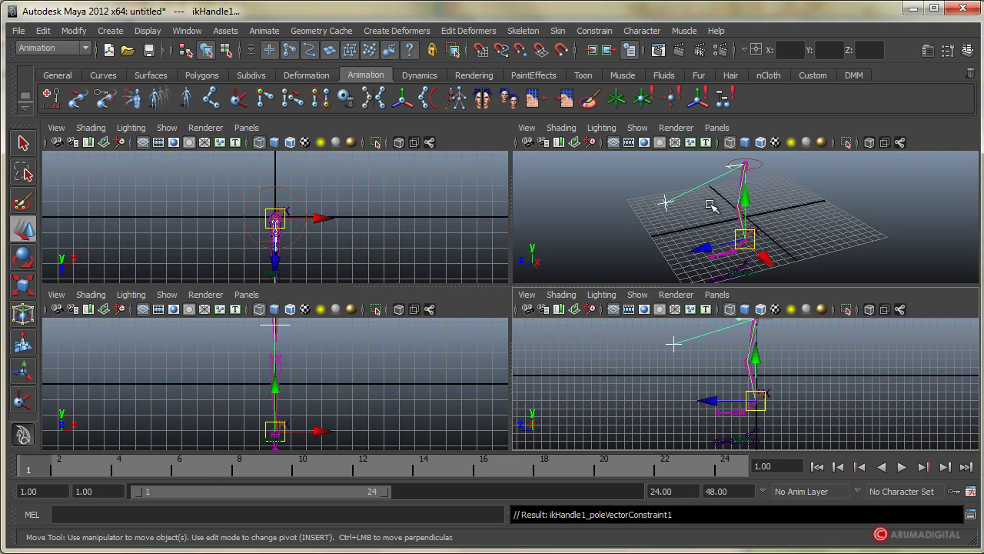
Test the constraint by moving locator1, undo the move, and return to the maximized side view
click(665, 203)
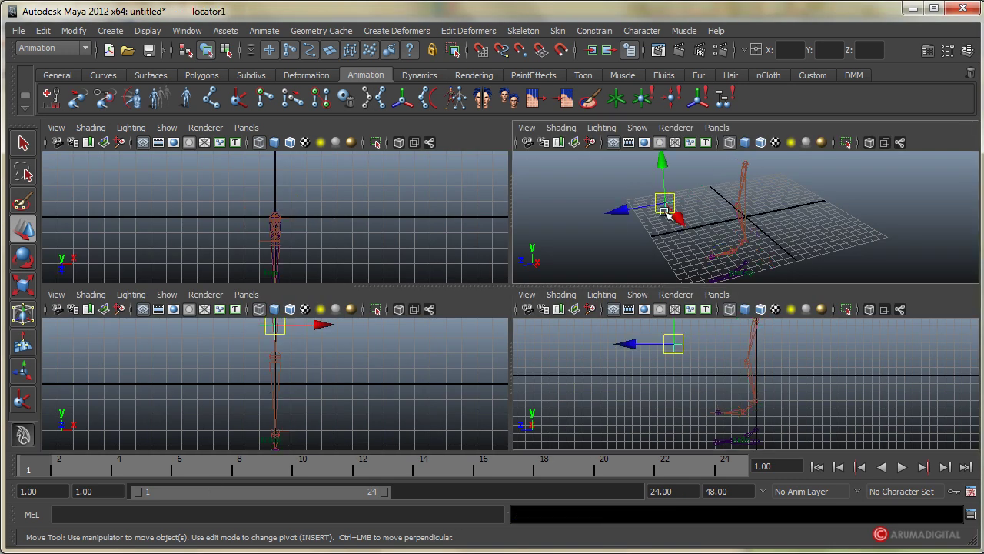
mouse_move(676, 217)
mouse_down()
mouse_move(680, 229)
mouse_move(705, 208)
mouse_move(692, 204)
mouse_up()
click(43, 31)
click(46, 52)
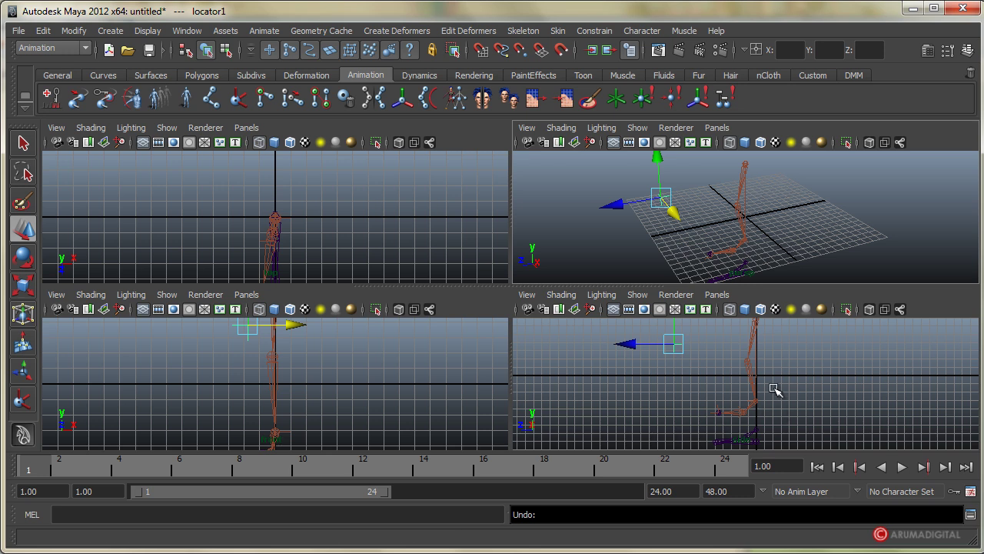
key(space)
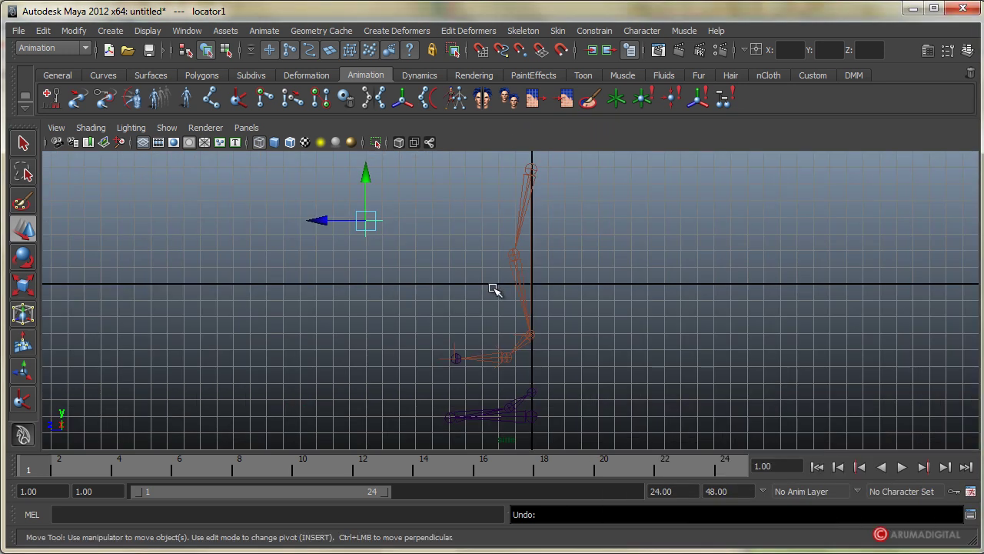
Frame the leg and create ikHandle2 from the ankle joint to the ball joint
click(642, 287)
scroll(556, 325, up, 2)
alt+middle_drag(658, 331, 656, 284)
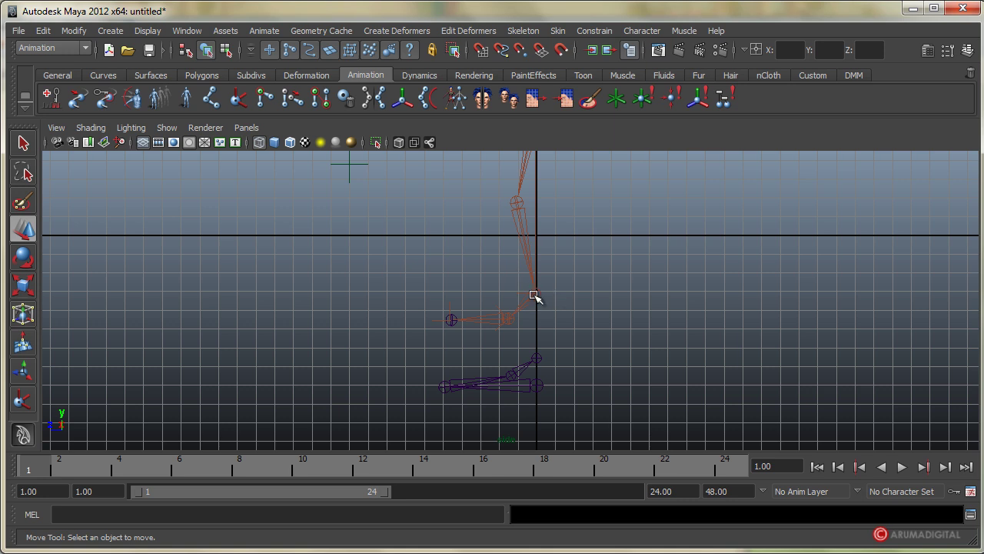
drag(518, 293, 540, 292)
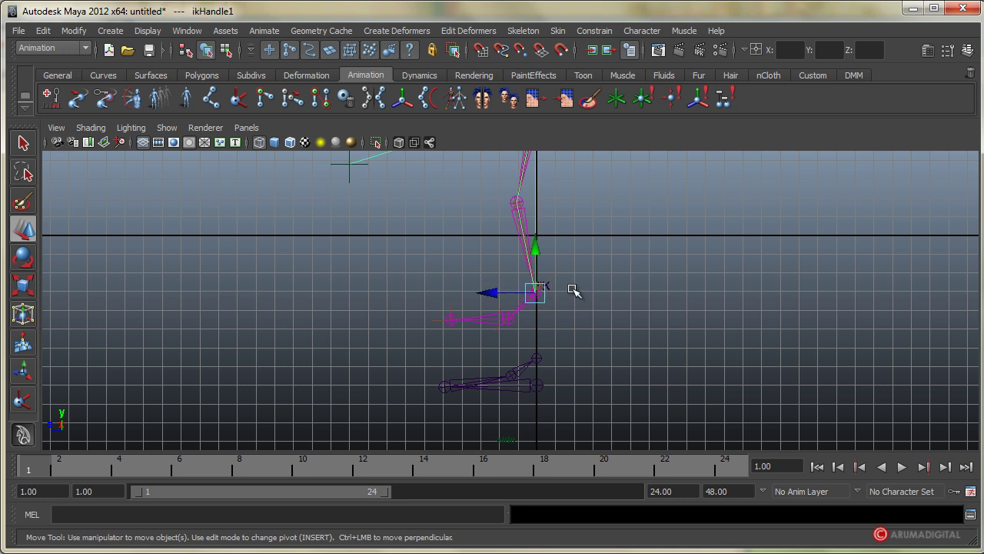
click(545, 244)
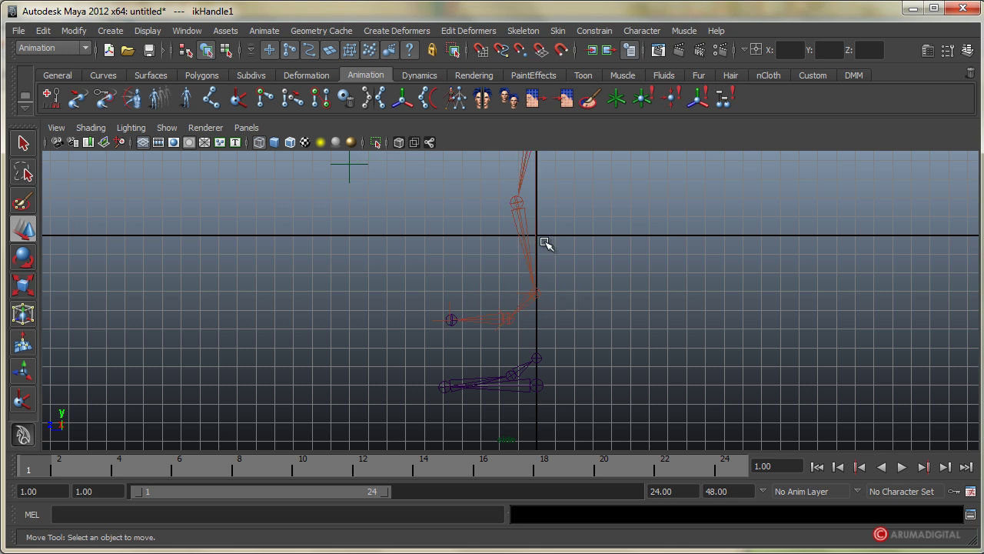
click(520, 292)
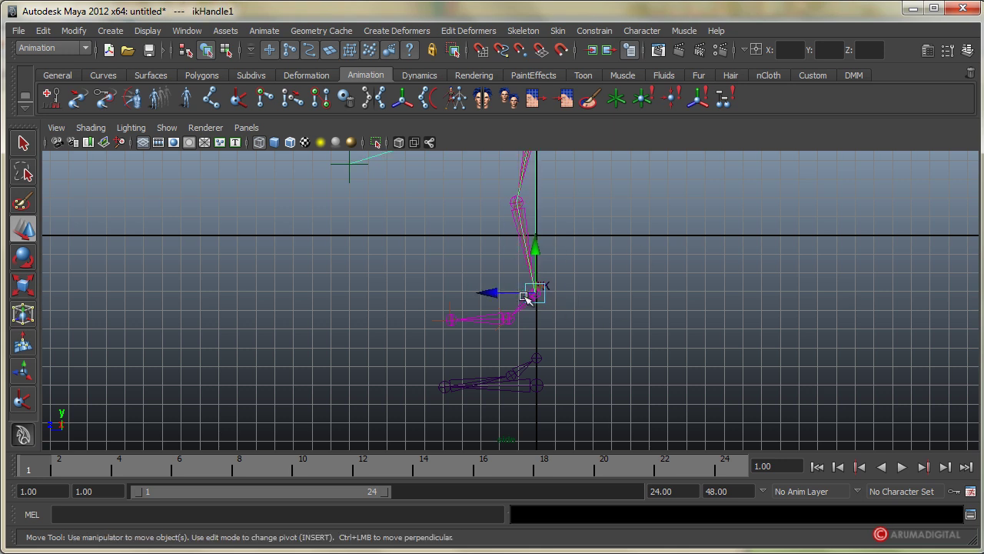
click(537, 357)
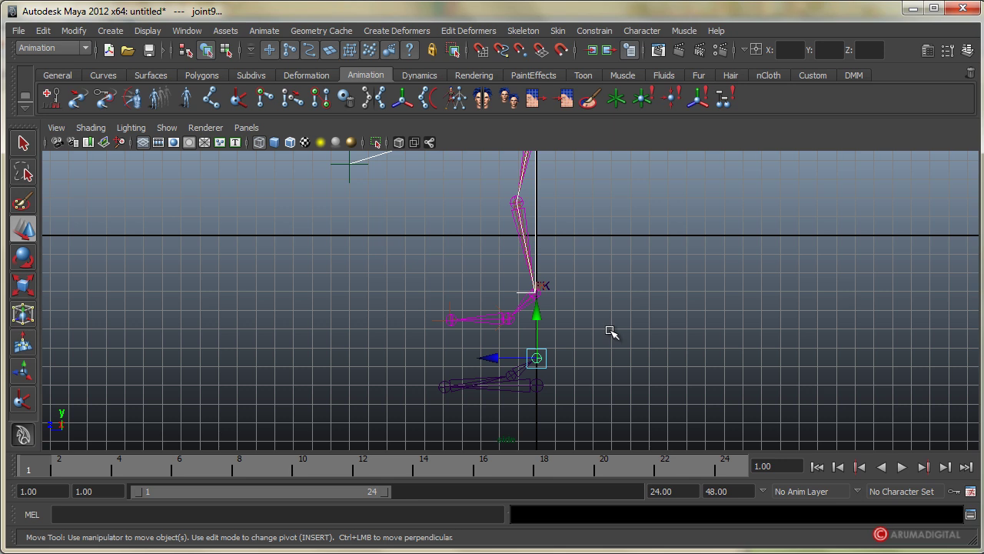
key(Return)
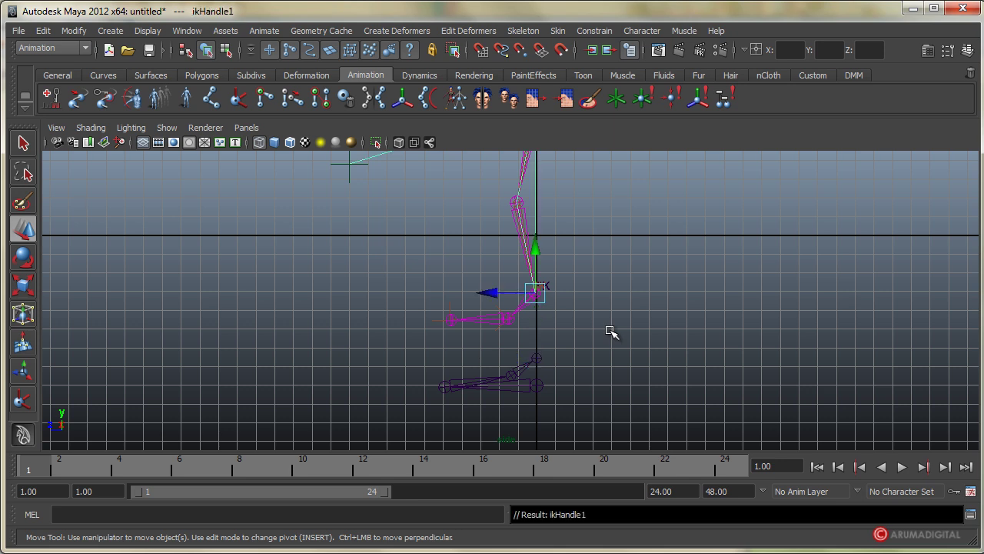
click(536, 292)
click(506, 316)
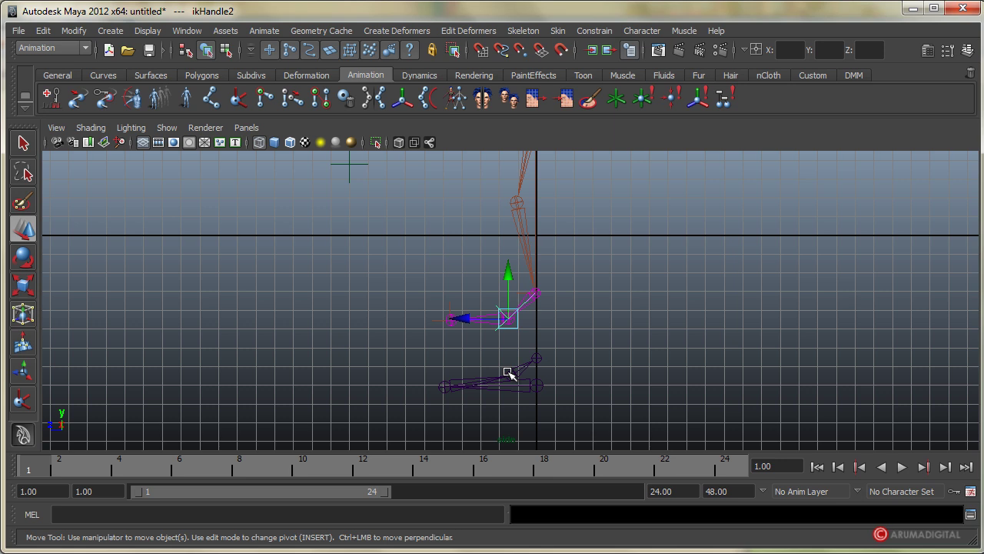
Create ikHandle3 from the ball joint to the toe with the IK Handle Tool, then clear the selection
click(550, 323)
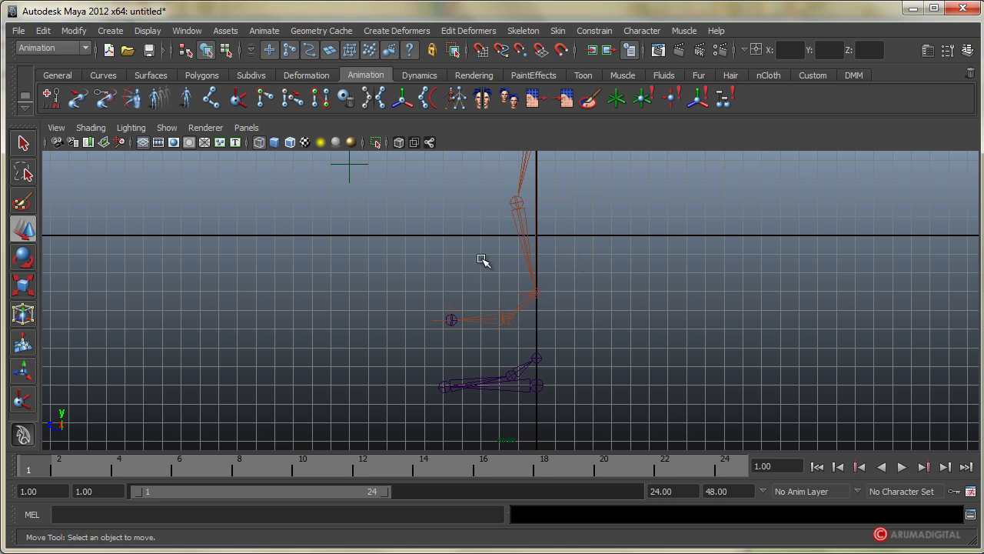
click(499, 309)
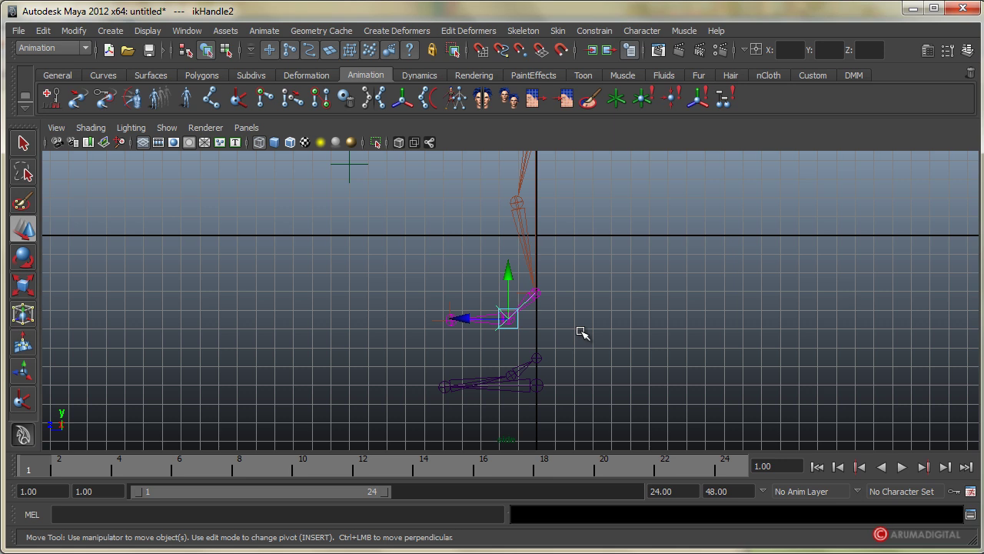
click(513, 376)
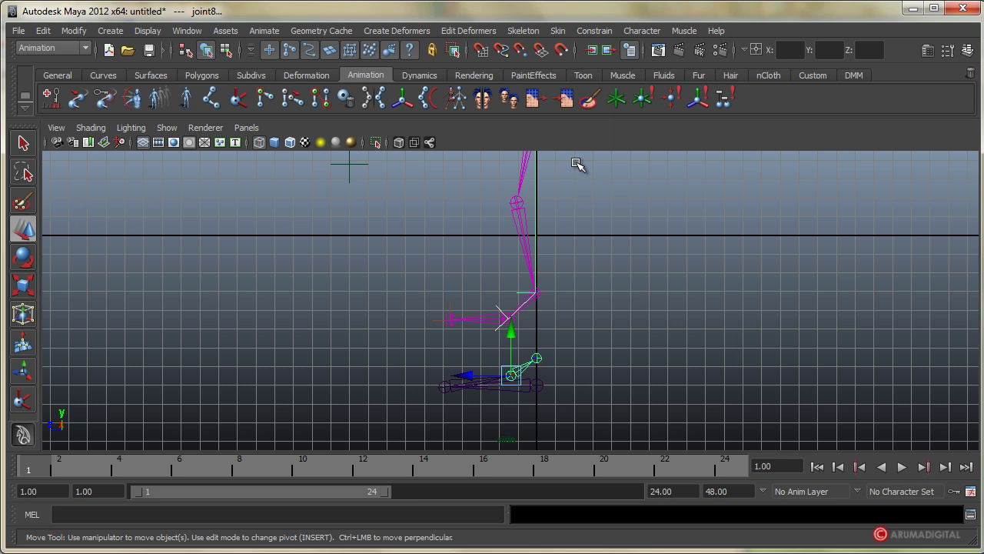
key(ctrl+z)
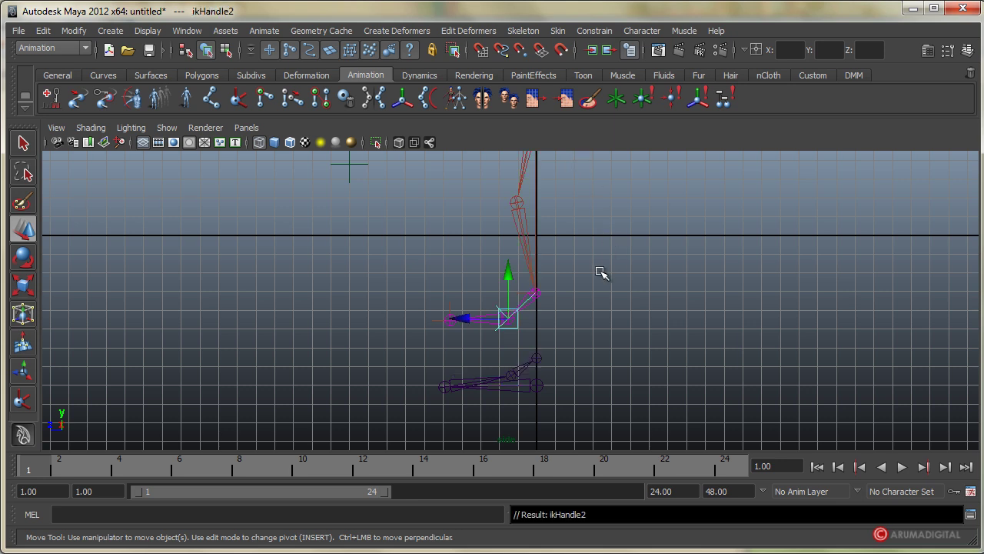
key(y)
click(508, 315)
click(450, 303)
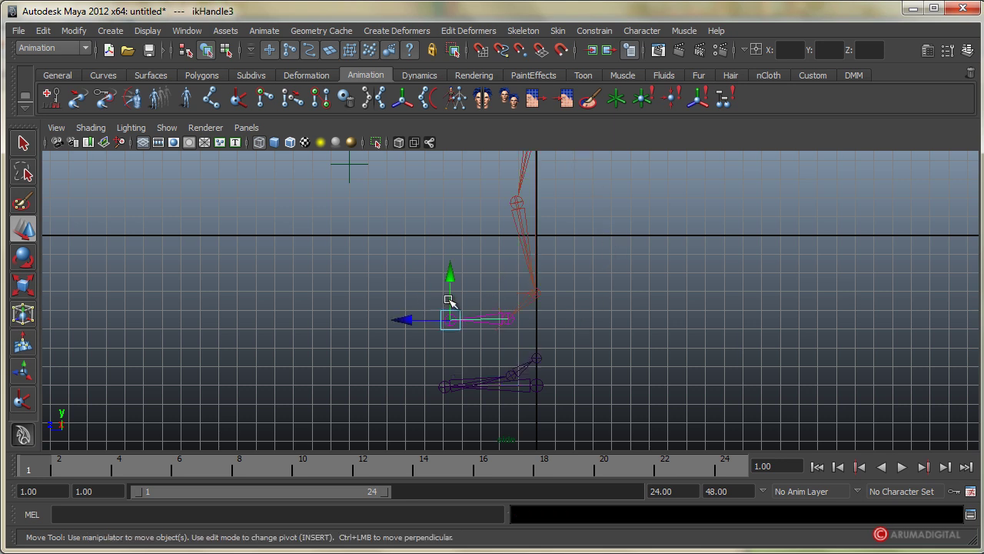
click(445, 386)
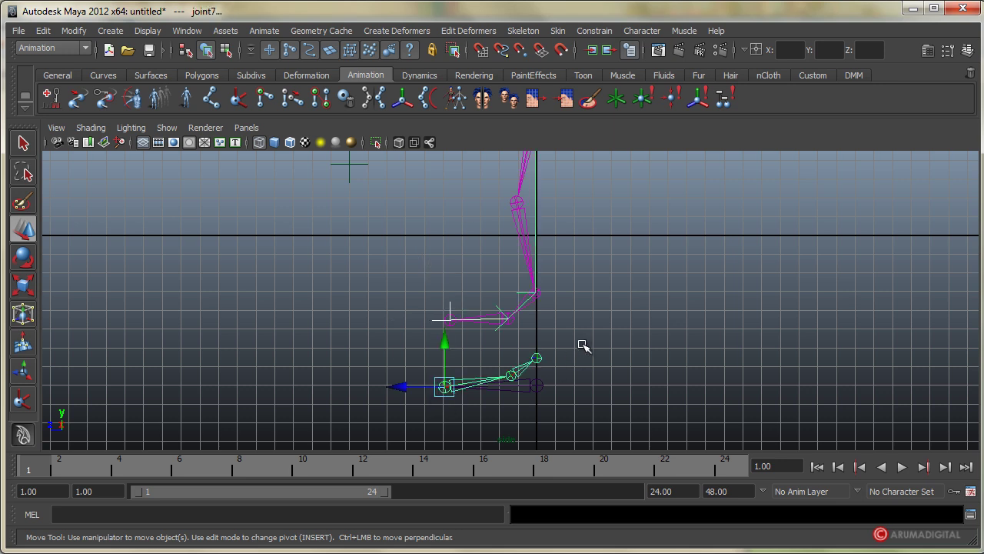
key(ctrl+z)
click(582, 346)
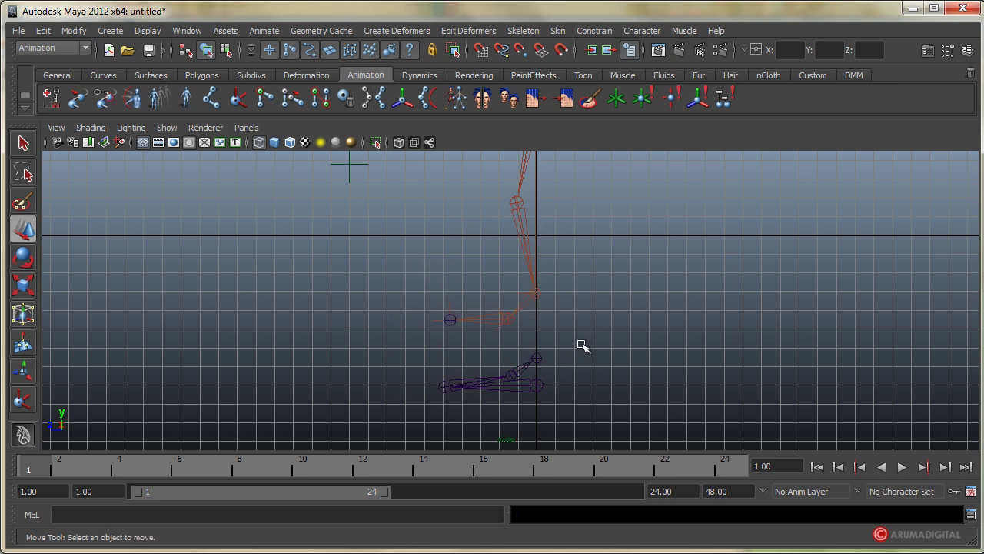
mouse_move(597, 312)
alt+right_down()
mouse_move(497, 308)
mouse_move(506, 333)
alt+right_up()
alt+middle_drag(507, 333, 507, 335)
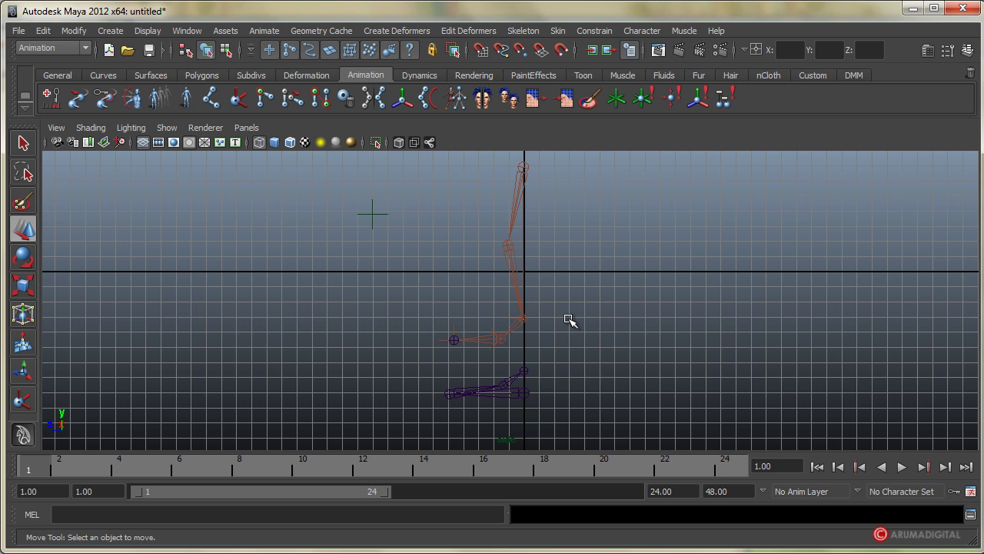
click(371, 214)
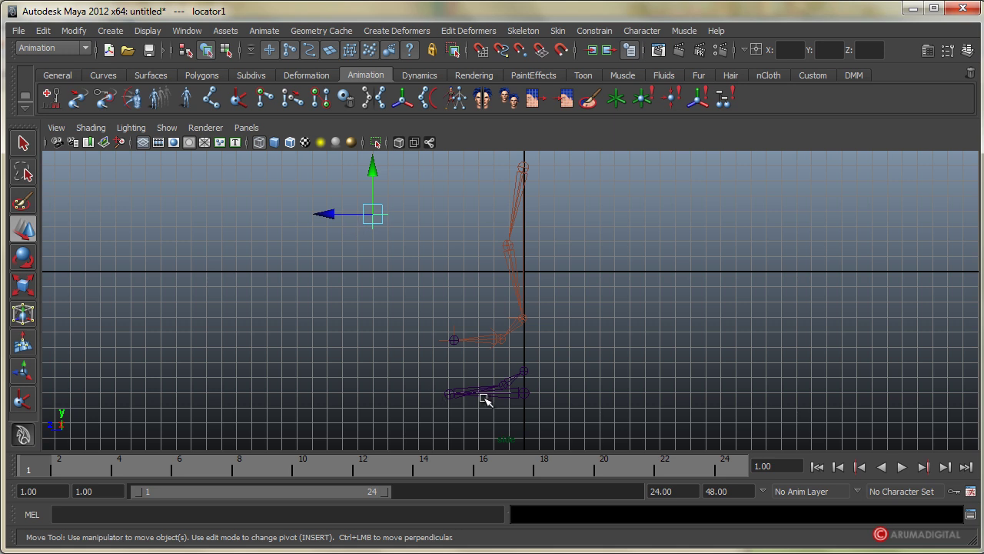
click(507, 407)
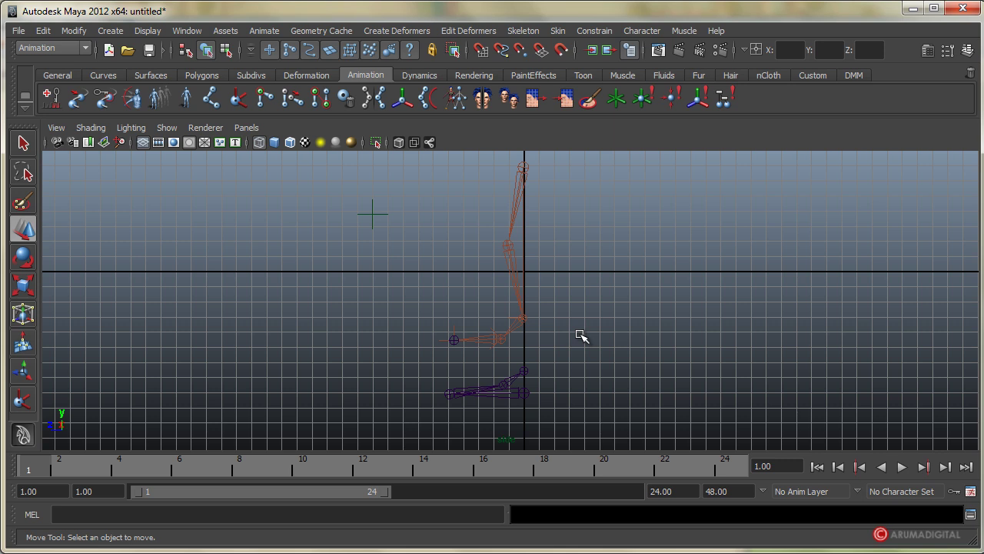
click(518, 380)
click(550, 384)
drag(512, 391, 529, 396)
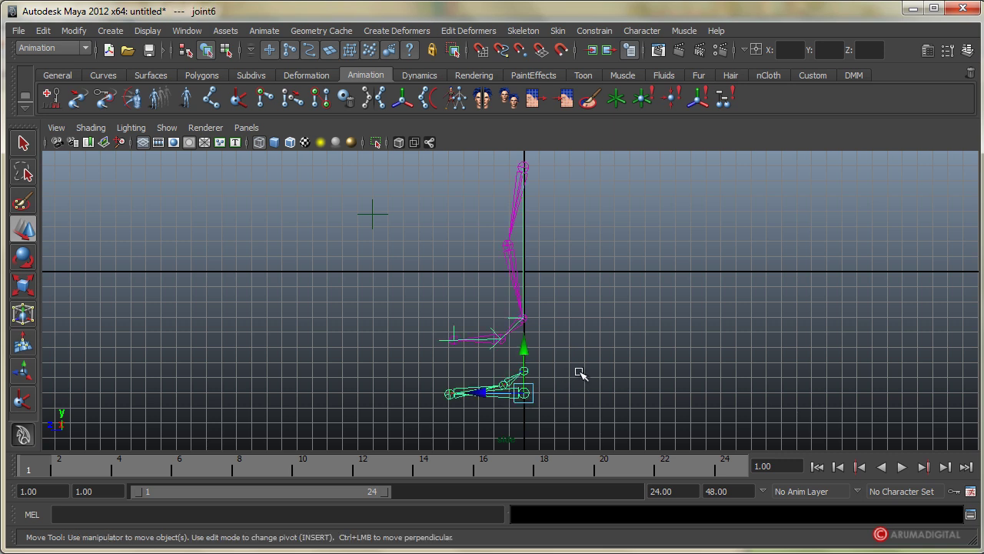
key(e)
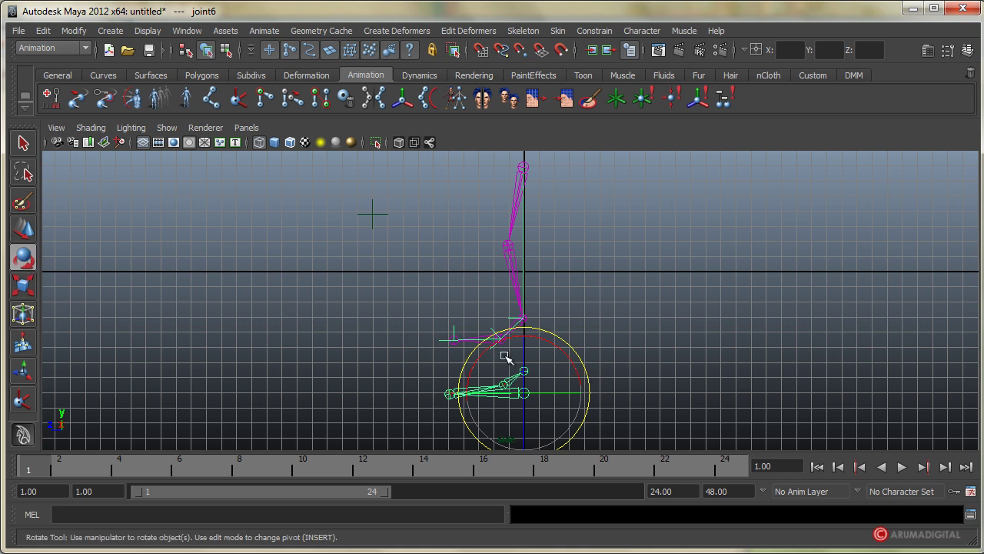
mouse_move(566, 341)
mouse_down()
mouse_move(553, 333)
mouse_move(579, 357)
mouse_move(582, 379)
mouse_move(530, 330)
mouse_move(575, 355)
mouse_move(562, 338)
mouse_up()
click(493, 388)
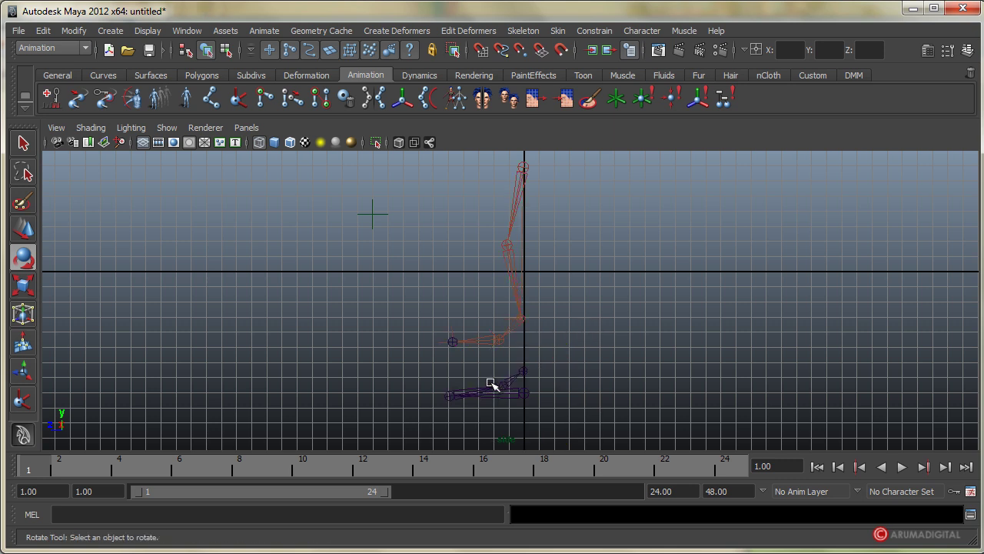
click(507, 389)
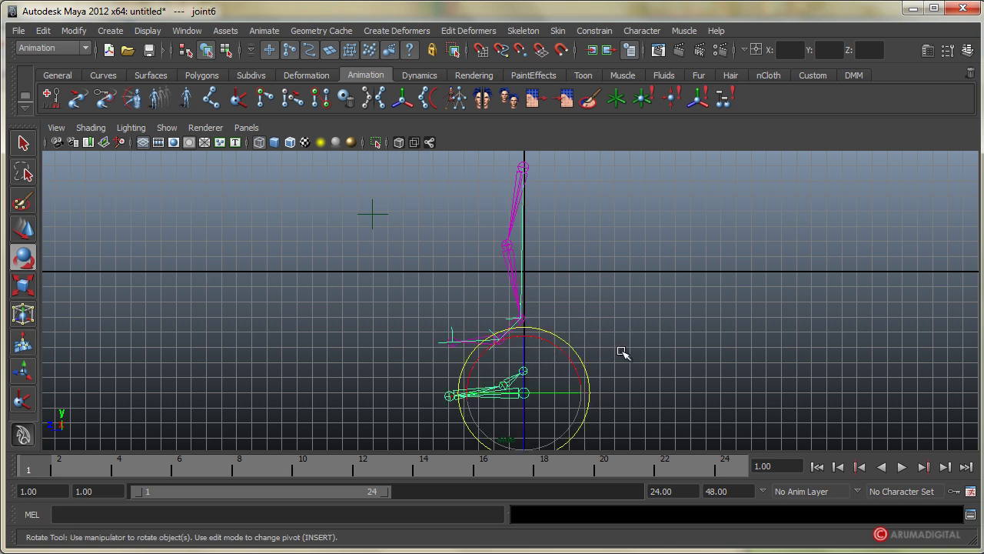
click(533, 379)
click(504, 384)
mouse_move(556, 346)
mouse_down()
mouse_move(530, 334)
mouse_move(556, 349)
mouse_move(568, 390)
mouse_move(539, 351)
mouse_up()
click(434, 259)
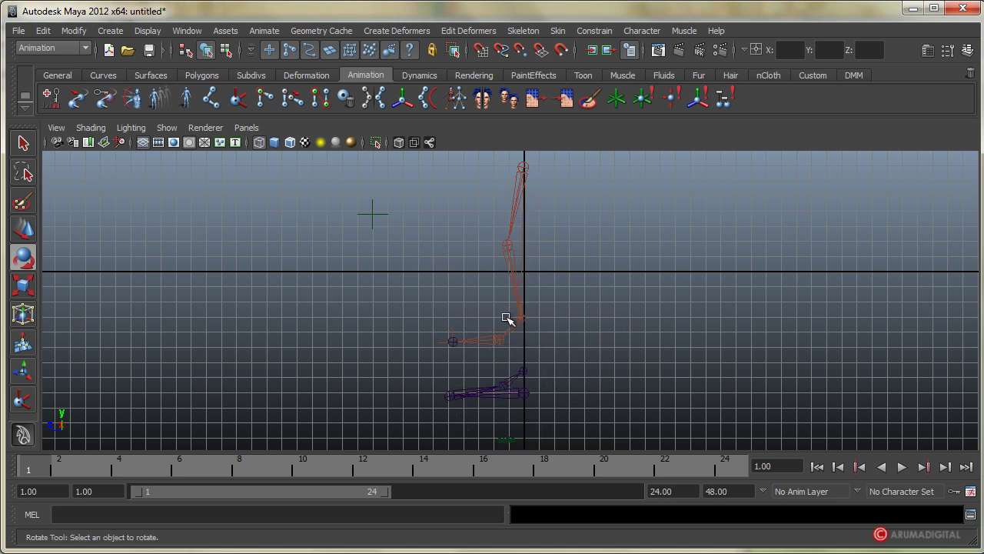
click(525, 392)
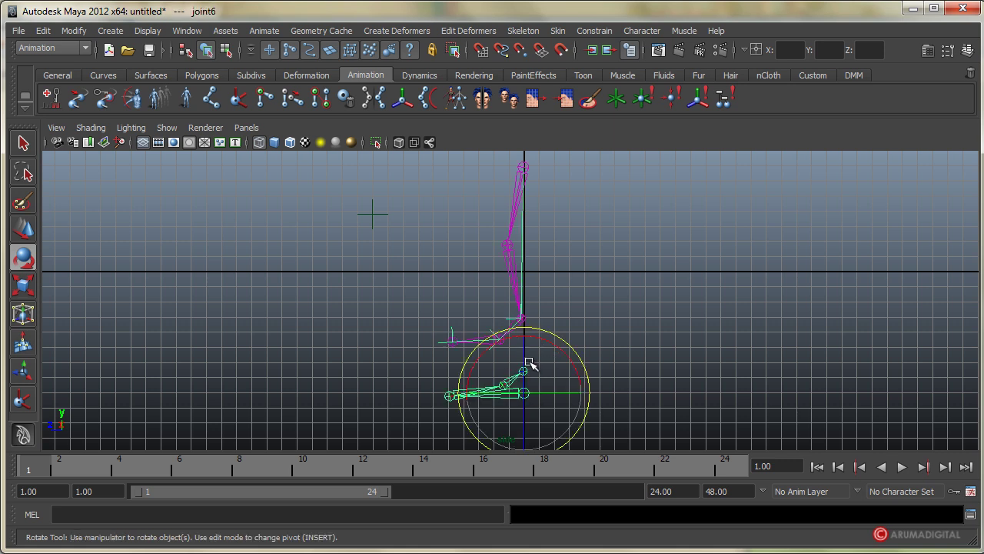
click(607, 309)
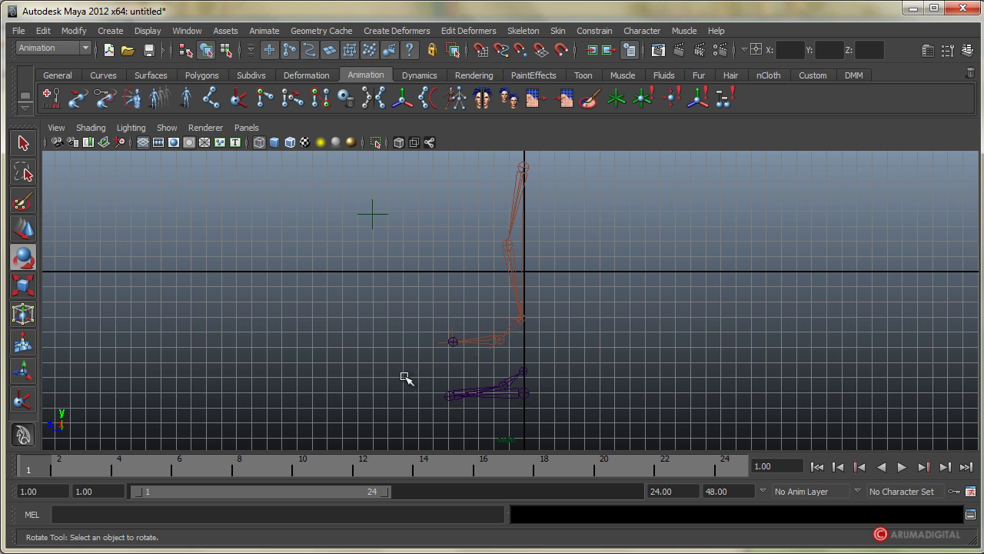
click(449, 395)
mouse_move(501, 362)
mouse_down()
mouse_move(454, 361)
mouse_move(487, 367)
mouse_move(461, 362)
mouse_move(479, 390)
mouse_move(466, 345)
mouse_move(484, 364)
mouse_move(485, 386)
mouse_move(485, 350)
mouse_move(501, 358)
mouse_move(496, 367)
mouse_up()
Move the heel joint joint6 up and rotate it about -42 degrees to test how the leg follows
click(544, 379)
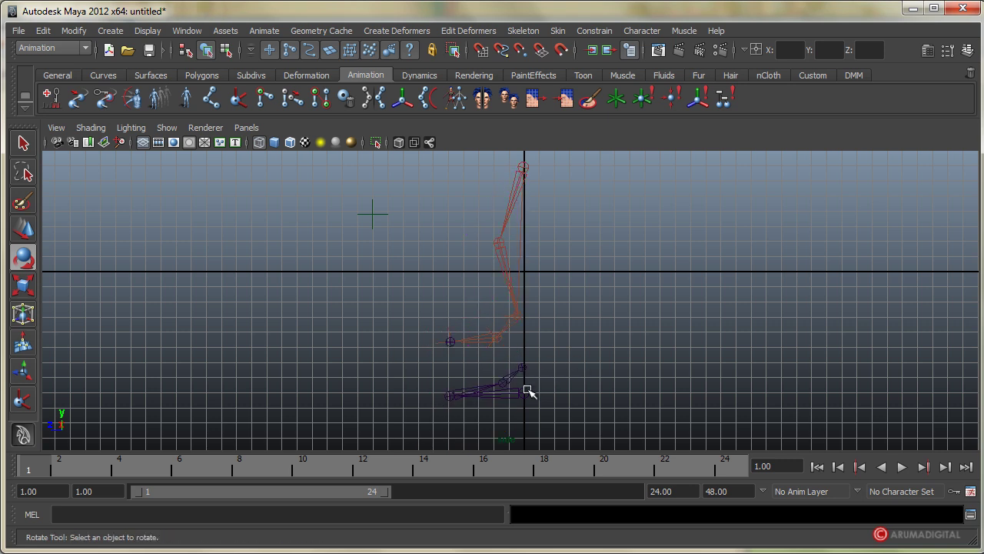
click(526, 392)
key(w)
mouse_move(528, 393)
mouse_down()
mouse_move(617, 351)
mouse_move(496, 300)
mouse_move(451, 363)
mouse_move(564, 319)
mouse_up()
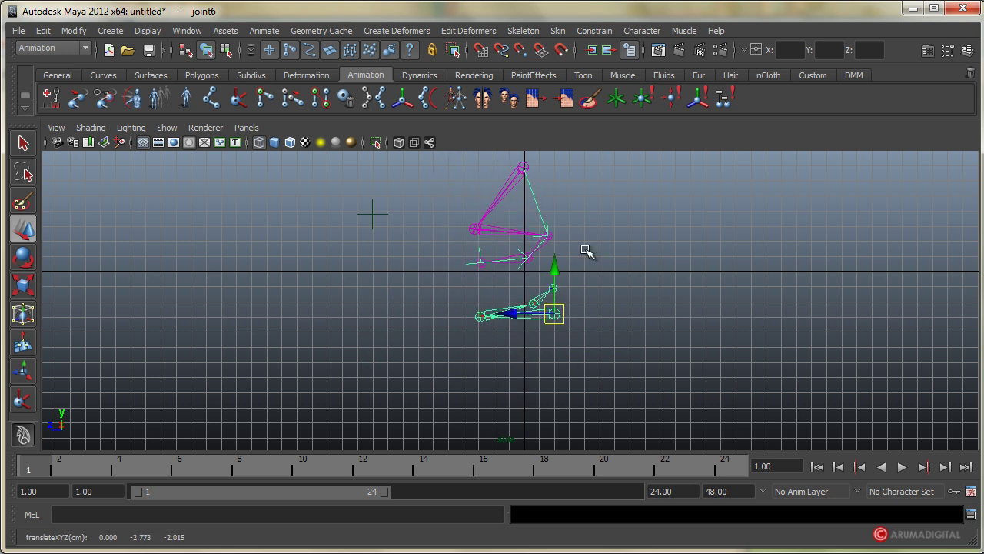
key(e)
mouse_move(593, 264)
mouse_down()
mouse_move(552, 256)
mouse_move(565, 266)
mouse_up()
key(w)
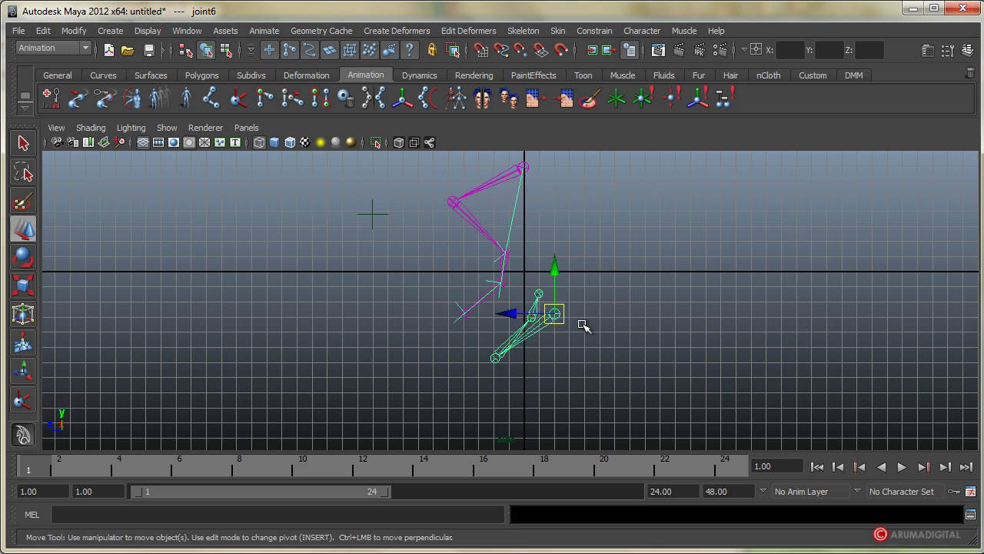
mouse_move(558, 314)
mouse_down()
mouse_move(633, 300)
mouse_move(618, 365)
mouse_move(529, 321)
mouse_move(568, 297)
mouse_up()
click(614, 294)
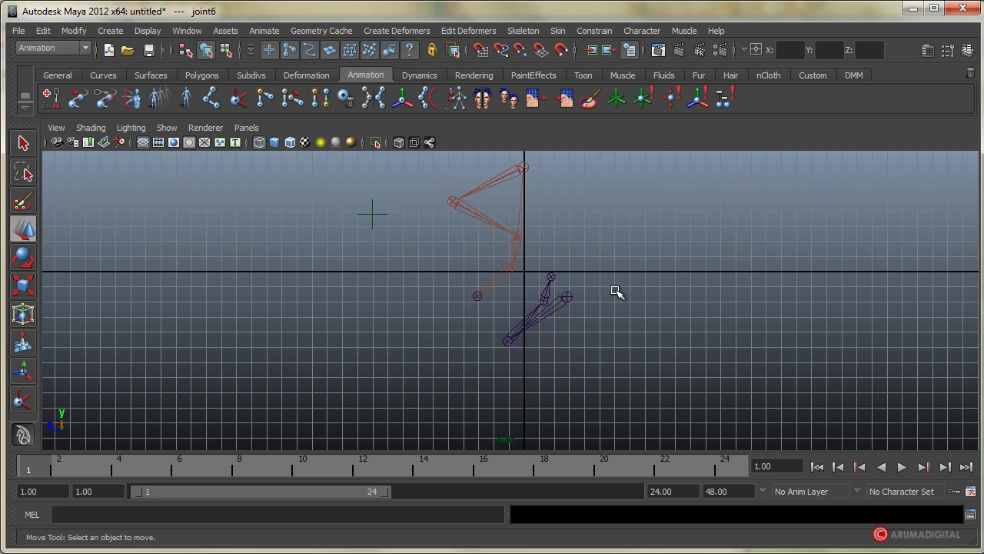
Rotate the toe joint joint7 to a 12.699-degree Z rotation, tilting the foot
click(536, 315)
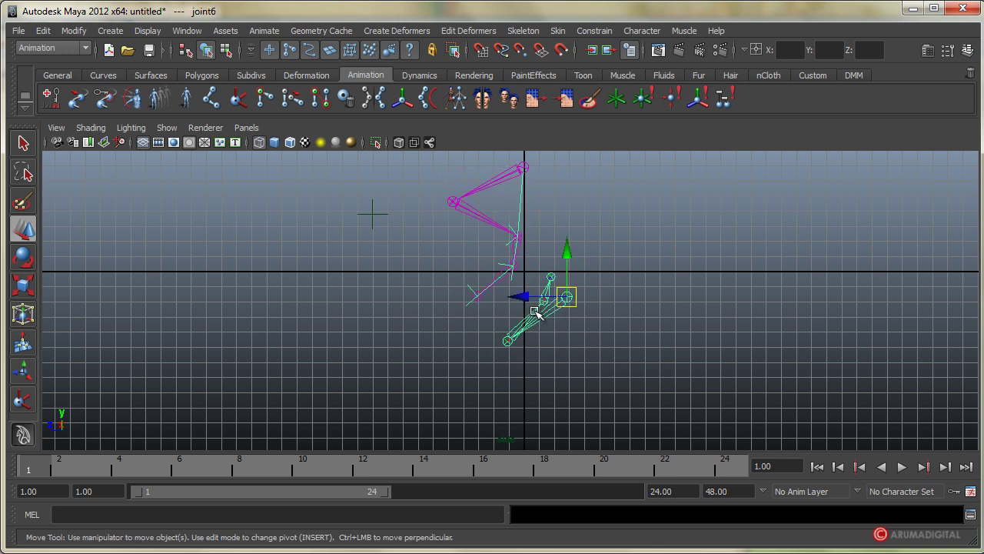
click(536, 314)
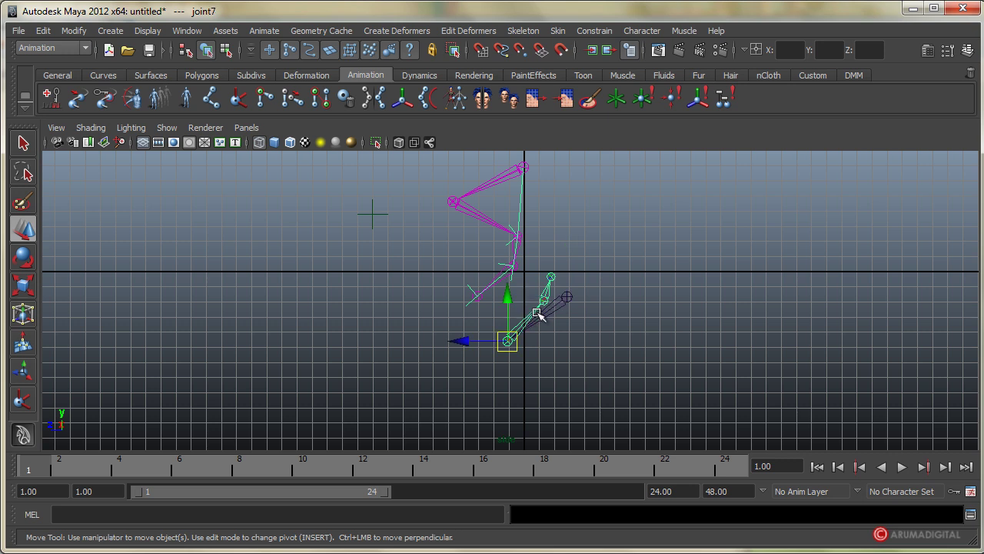
key(e)
mouse_move(553, 295)
mouse_down()
mouse_move(509, 289)
mouse_move(578, 295)
mouse_up()
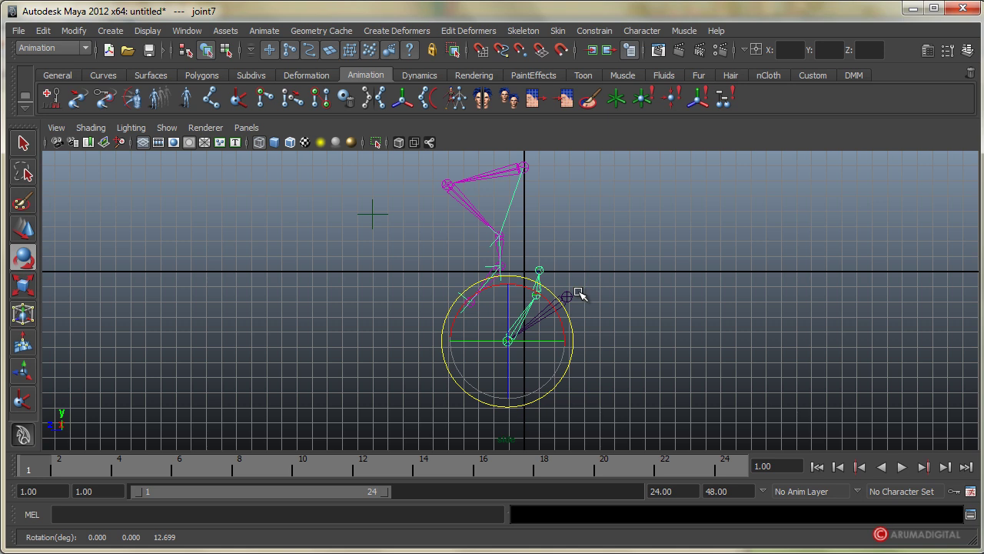
click(600, 280)
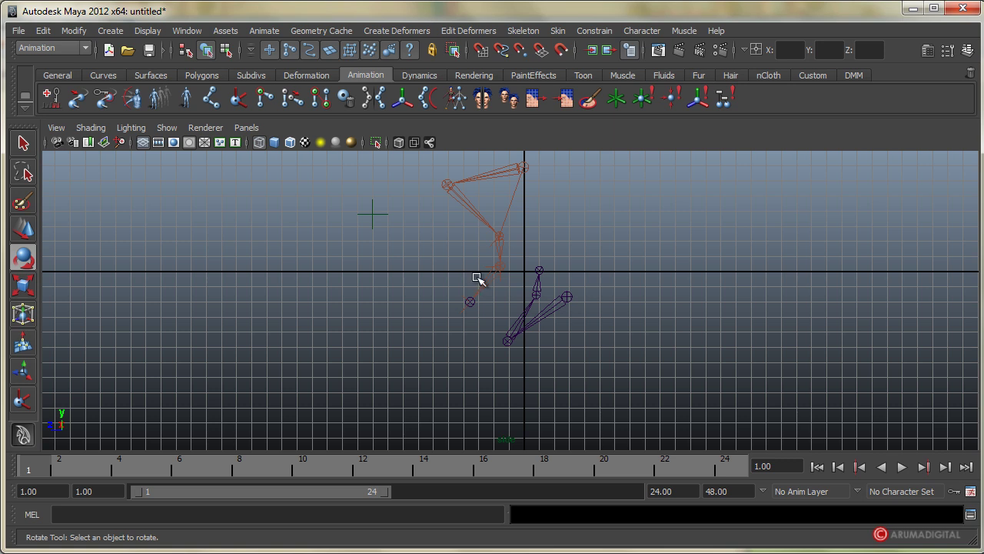
Orbit around the rig, test-move the pole-vector locator to check the knee, then undo it
key(space)
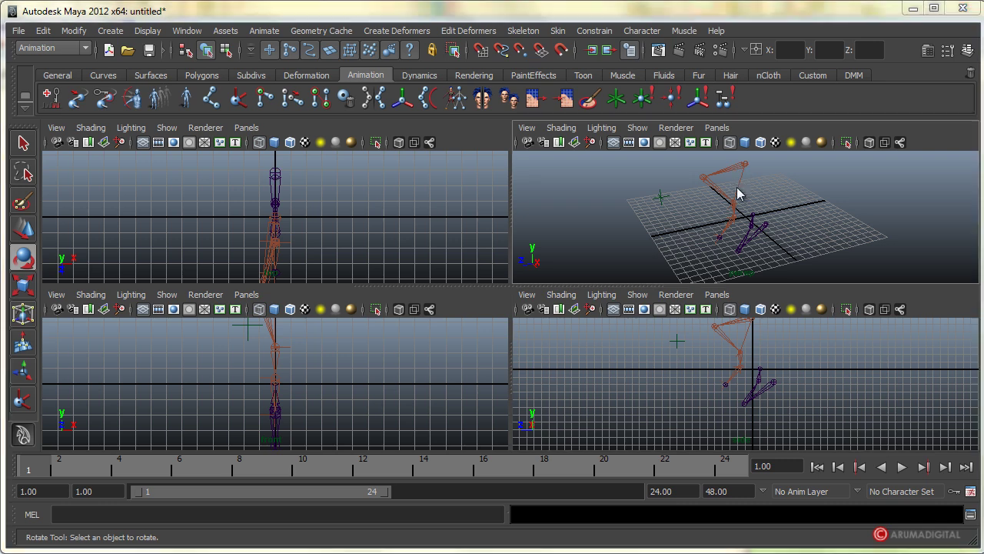
key(space)
alt+drag(346, 312, 430, 300)
alt+right_drag(431, 300, 561, 303)
alt+drag(561, 303, 582, 301)
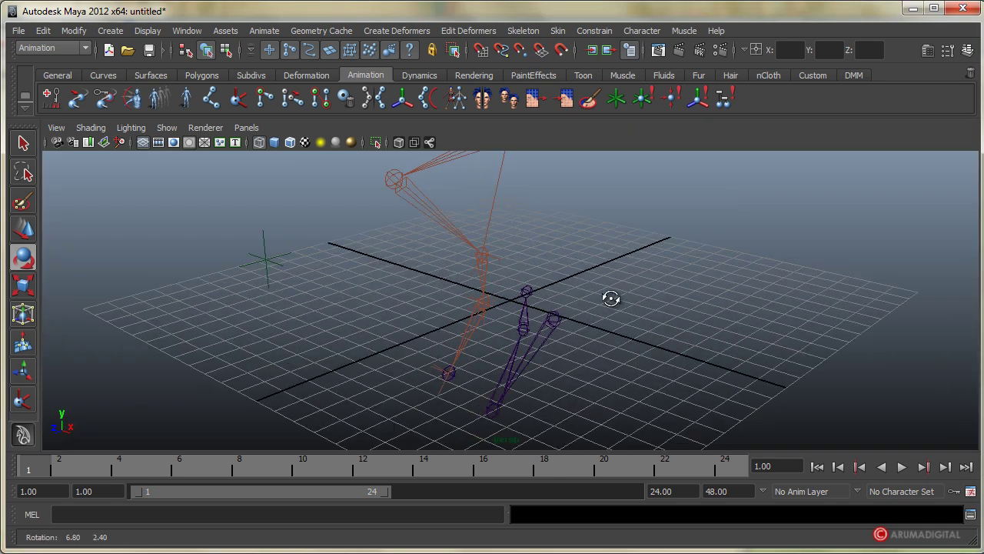
alt+drag(543, 269, 517, 288)
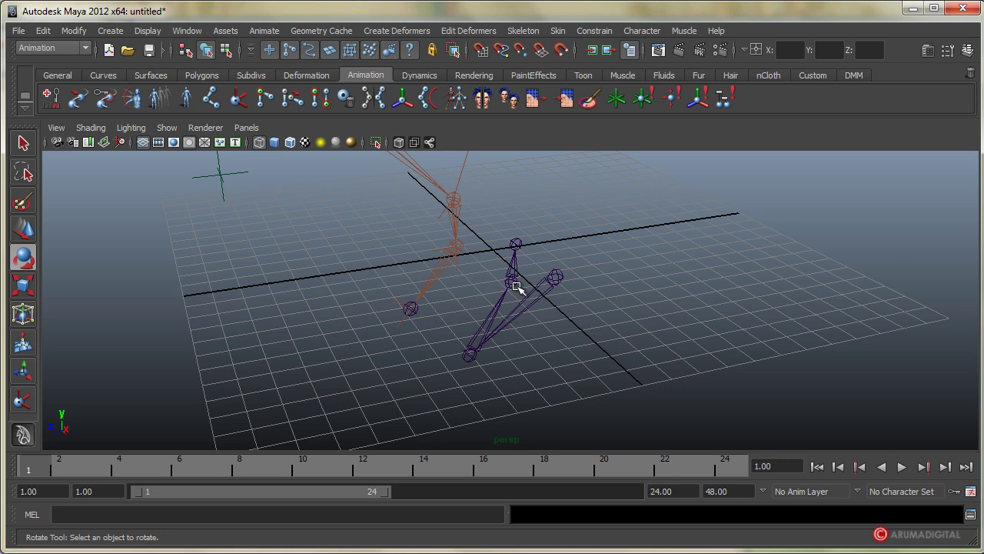
alt+drag(517, 288, 398, 299)
alt+right_drag(398, 299, 416, 321)
mouse_move(416, 321)
alt+mouse_down()
mouse_move(407, 300)
mouse_move(416, 310)
alt+mouse_up()
drag(204, 223, 323, 300)
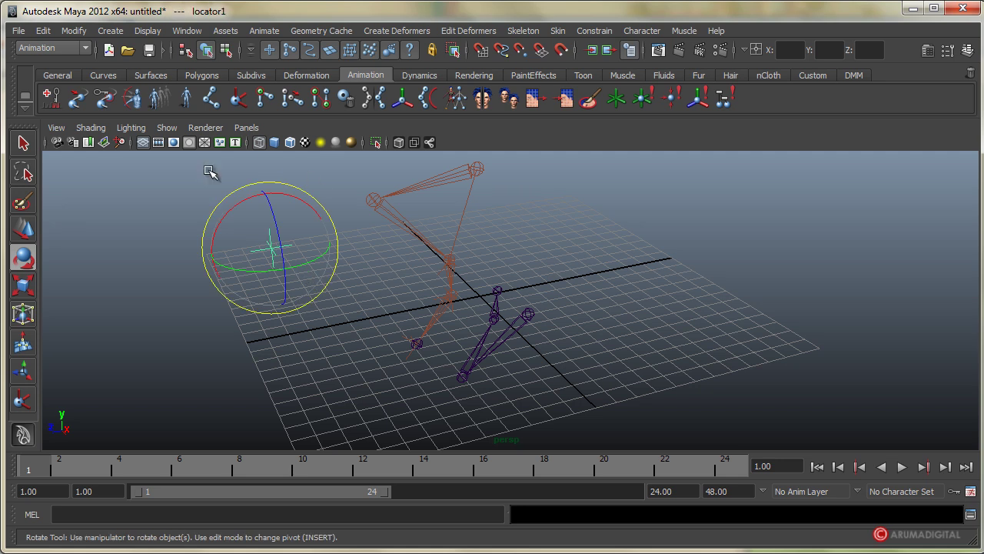
key(w)
mouse_move(275, 249)
mouse_down()
mouse_move(283, 311)
mouse_move(285, 292)
mouse_move(308, 296)
mouse_up()
key(ctrl+z)
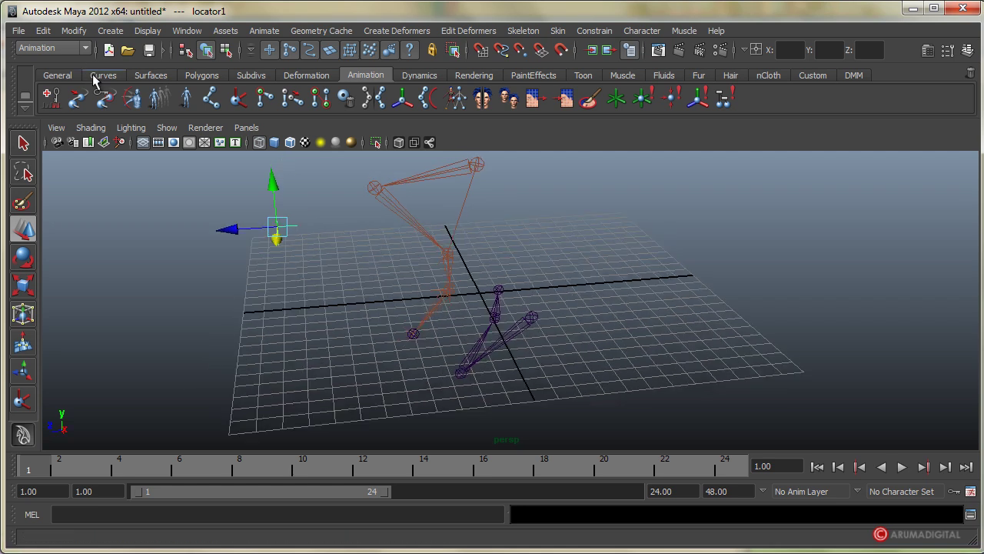
Create a NURBS circle from the Curves shelf, stand it upright and shrink it to about 0.58
click(96, 75)
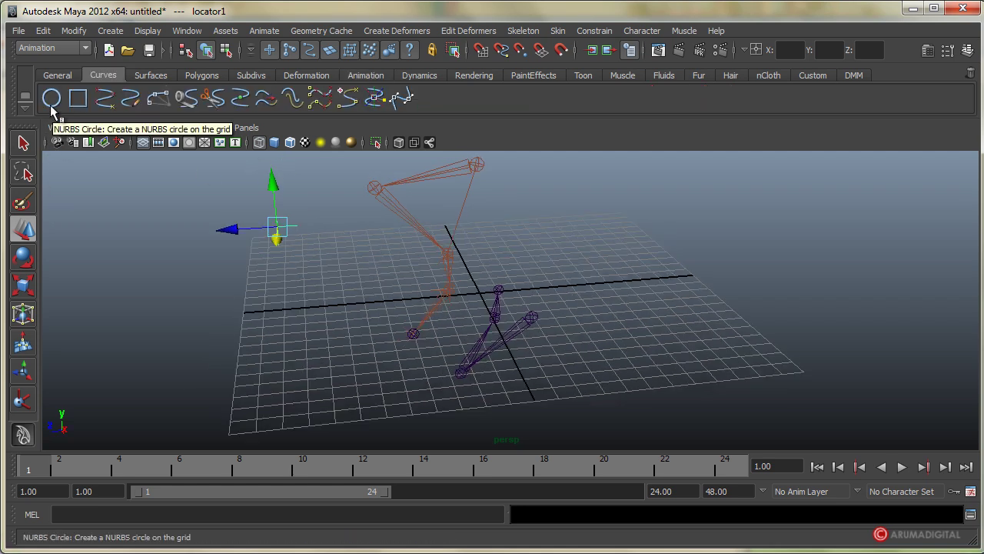
click(51, 100)
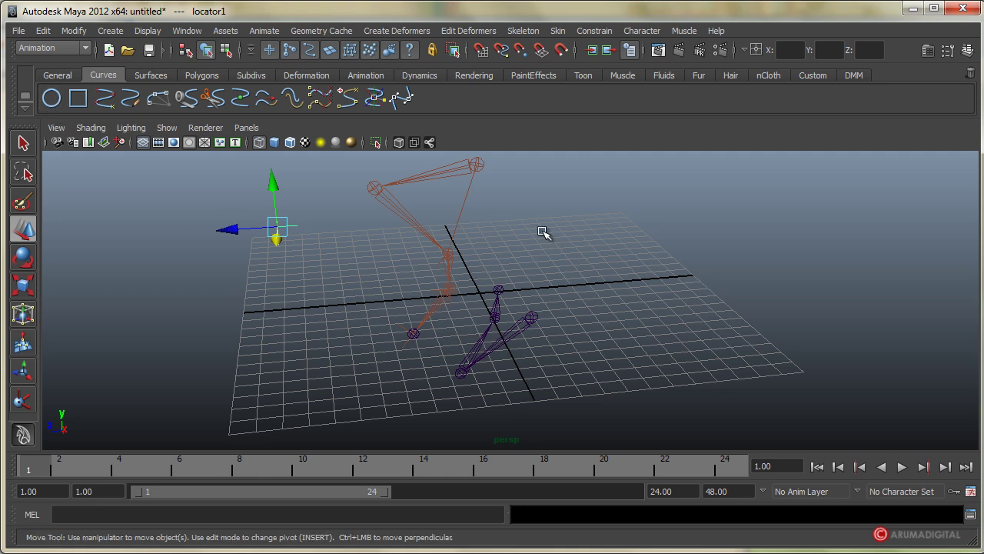
drag(504, 297, 538, 297)
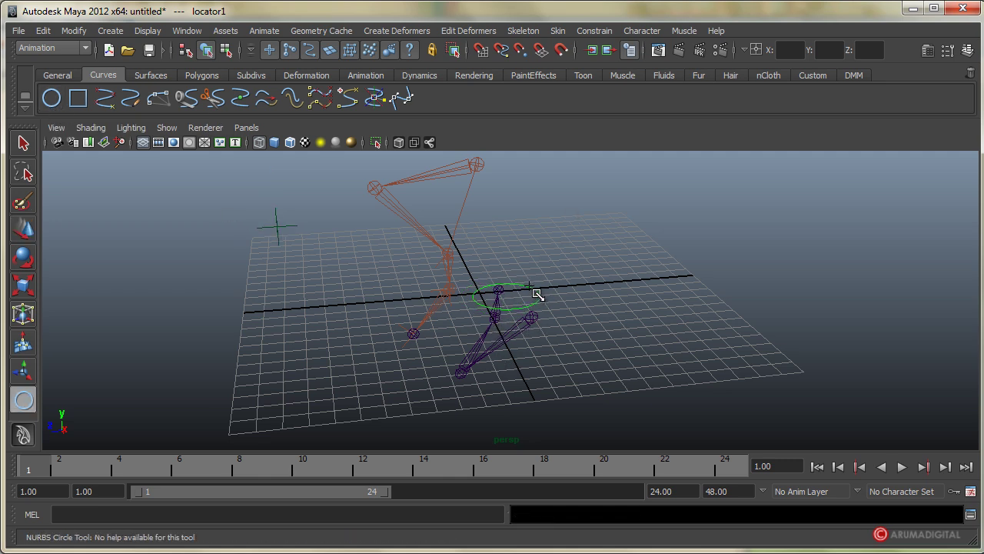
key(w)
mouse_move(593, 369)
alt+mouse_down()
mouse_move(534, 356)
mouse_move(577, 359)
alt+mouse_up()
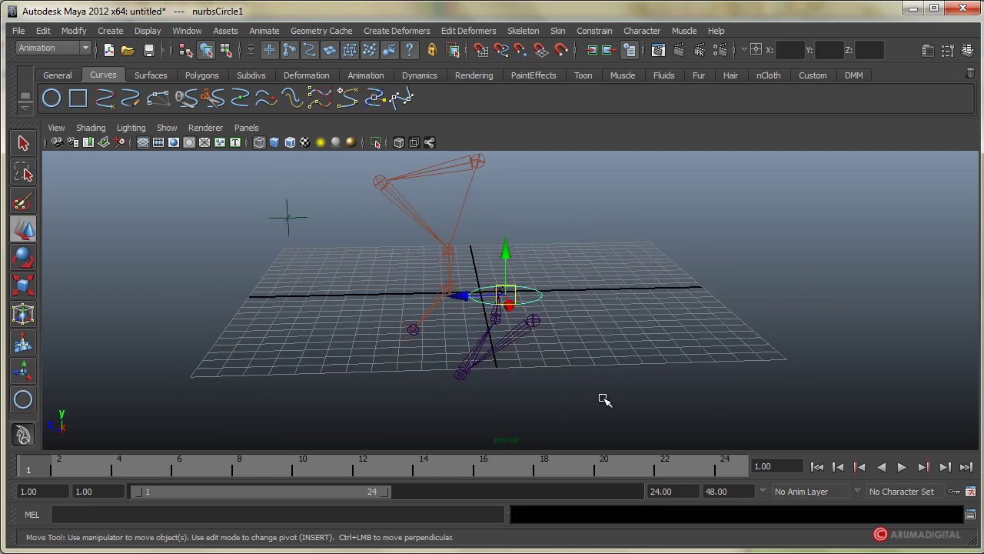
key(e)
mouse_move(536, 243)
mouse_down()
mouse_move(448, 255)
mouse_move(387, 282)
mouse_move(346, 354)
mouse_up()
mouse_move(461, 389)
alt+mouse_down()
mouse_move(479, 259)
mouse_move(473, 267)
alt+mouse_up()
key(r)
middle_drag(651, 323, 638, 325)
In the side view, move nurbsCircle1 down onto the ankle joint and reselect it
key(space)
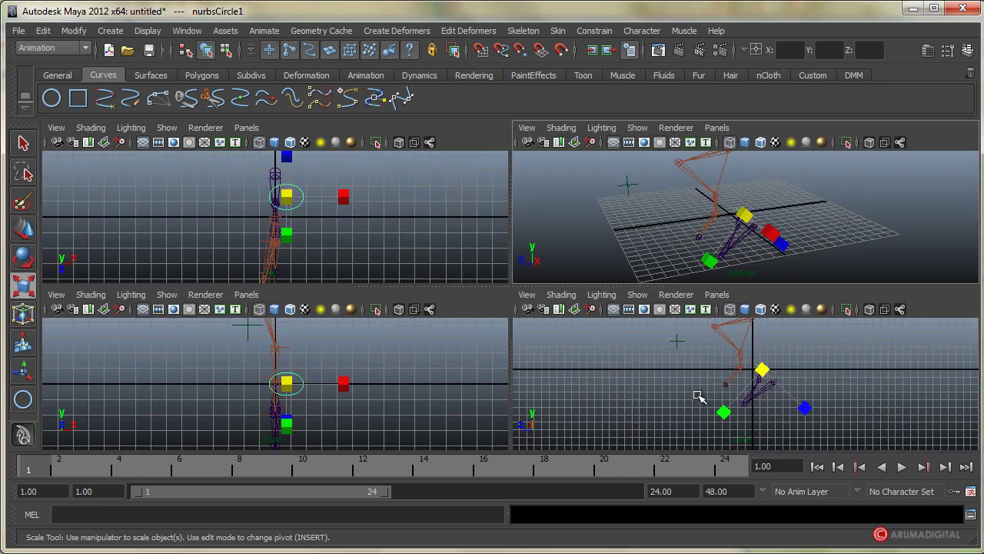
key(space)
mouse_move(626, 377)
alt+middle_down()
mouse_move(732, 288)
mouse_move(740, 314)
alt+middle_up()
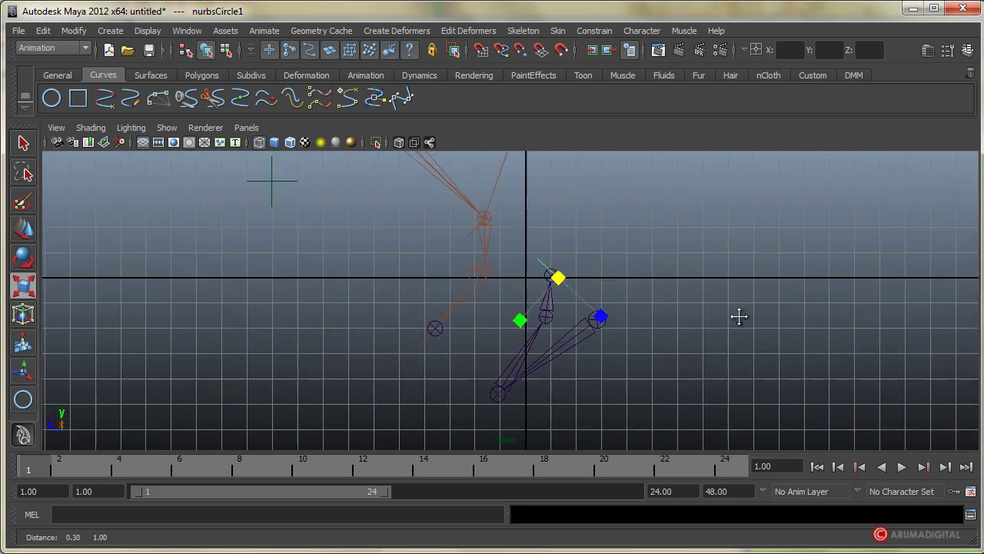
click(23, 227)
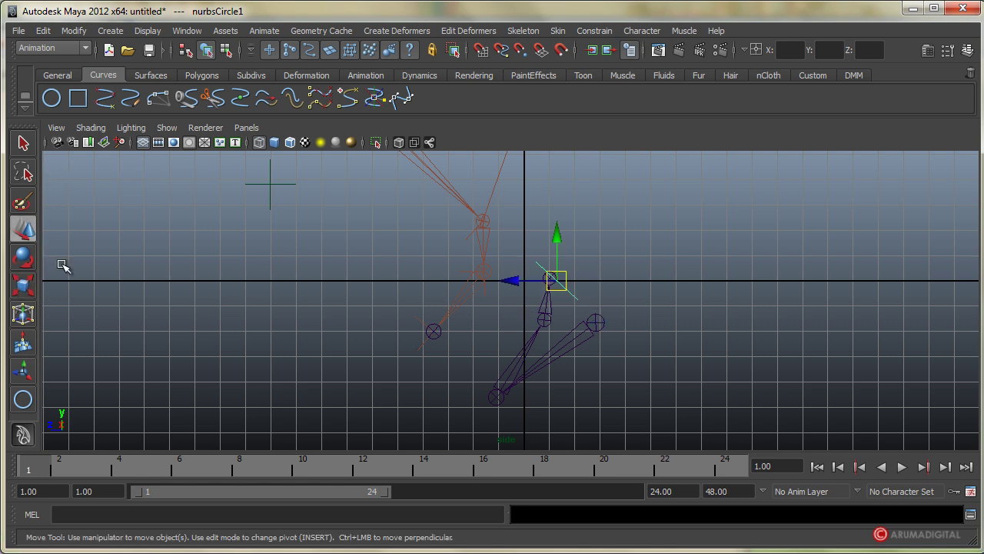
drag(558, 278, 562, 325)
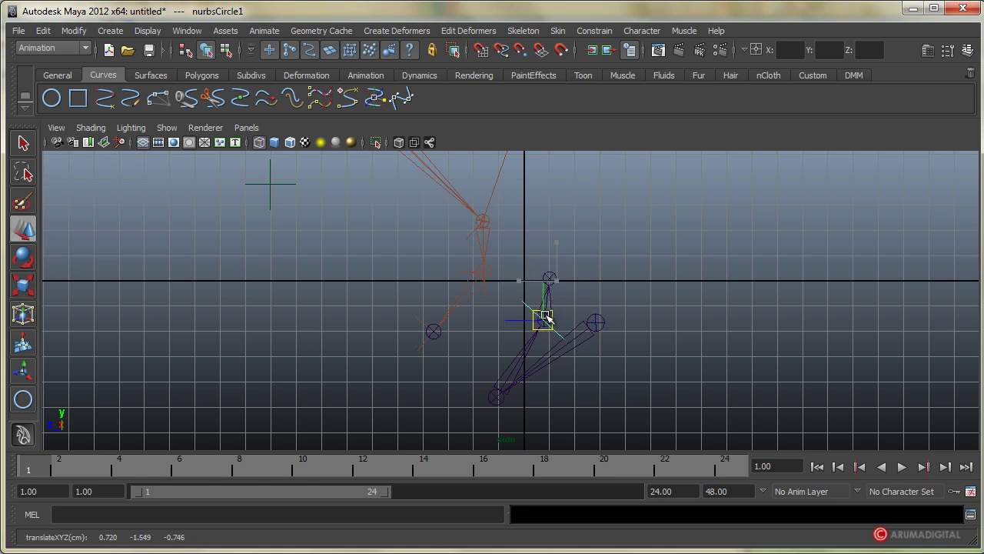
key(r)
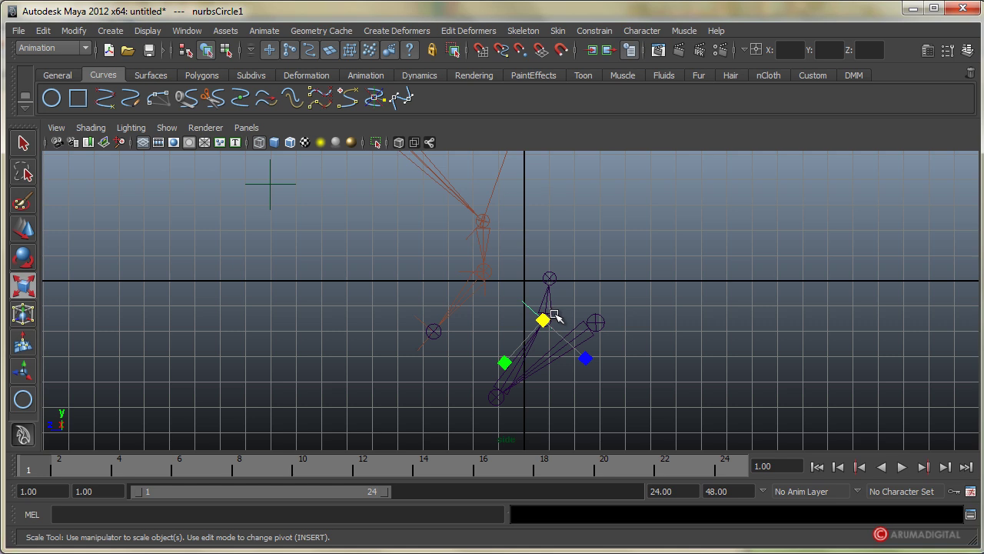
key(e)
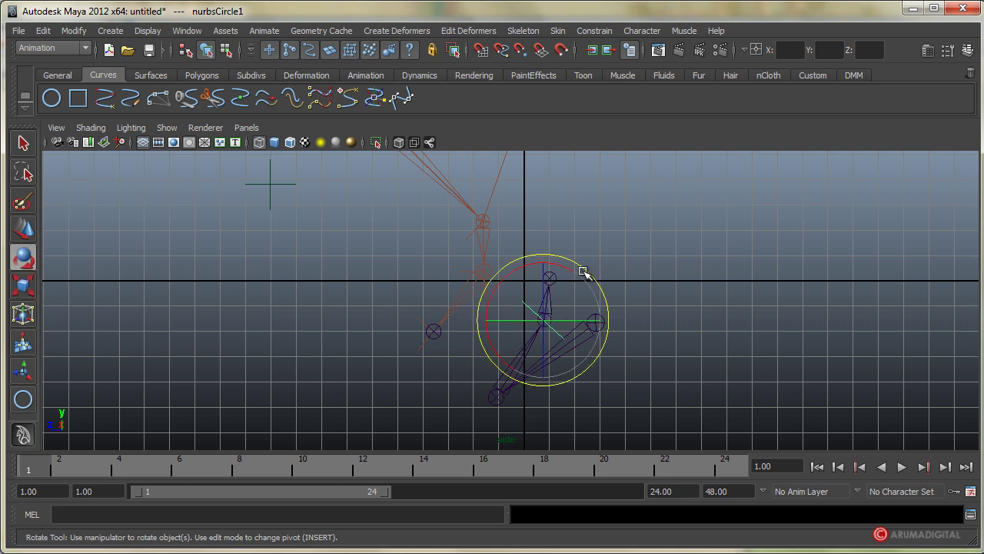
click(582, 230)
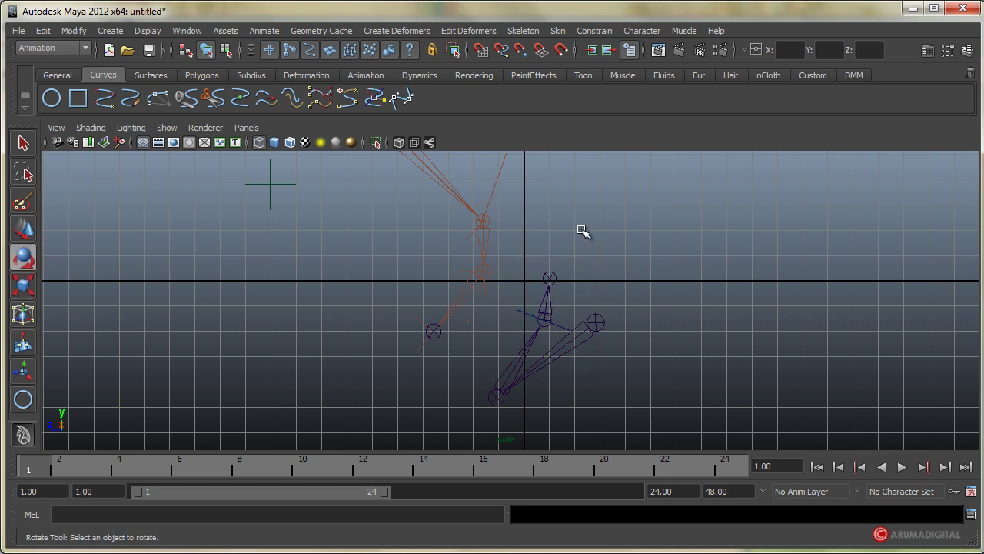
drag(562, 328, 672, 300)
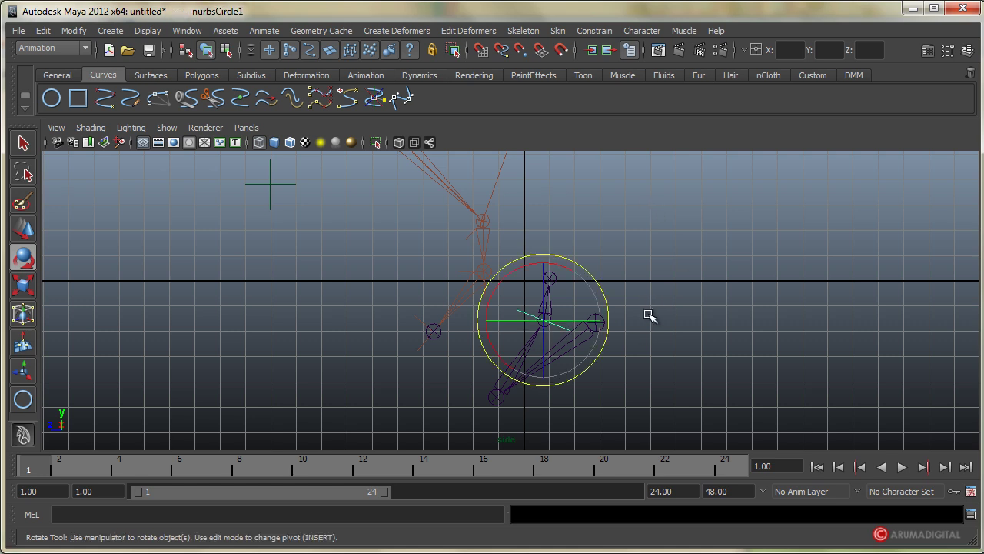
key(q)
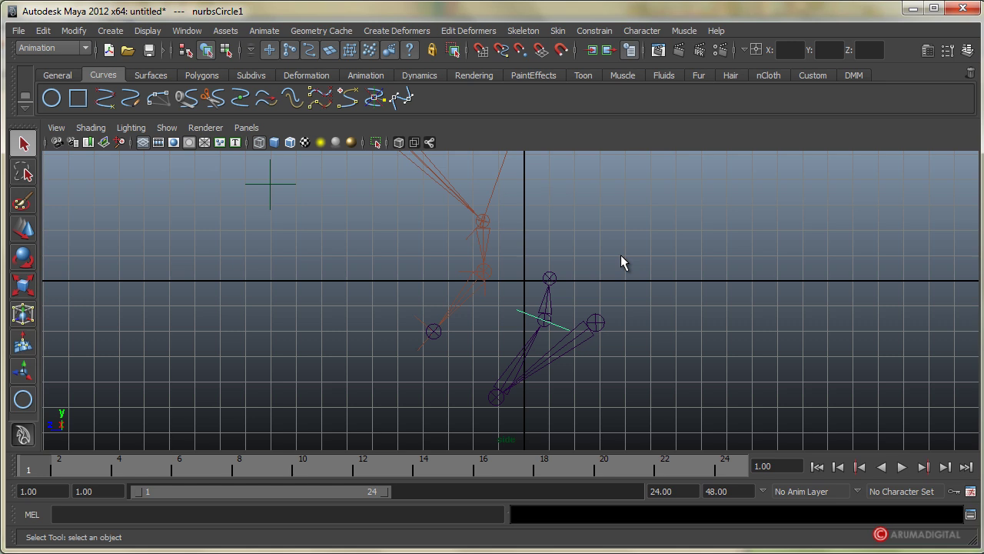
Add joint8 to the selection and orient-constrain it to nurbsCircle1 with Constrain > Orient
click(550, 305)
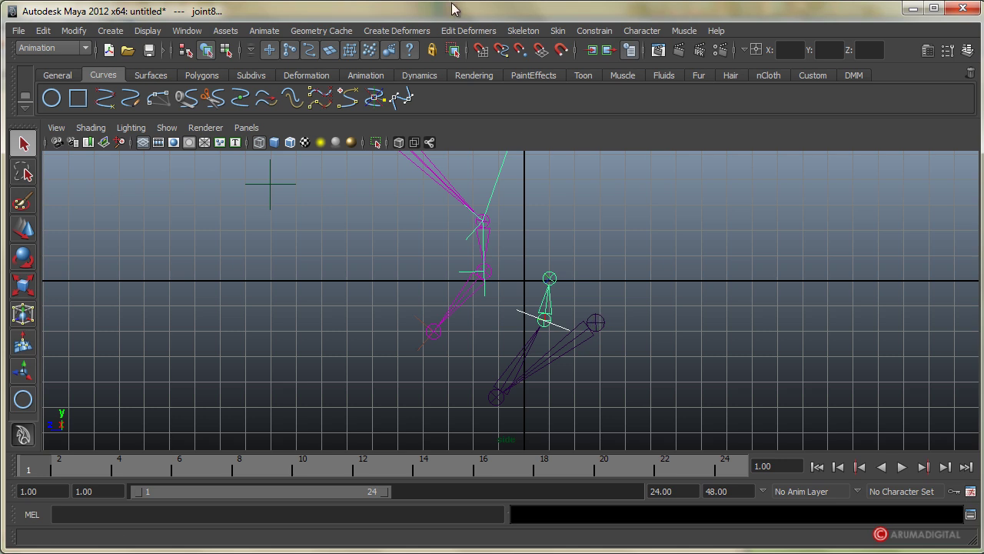
click(595, 31)
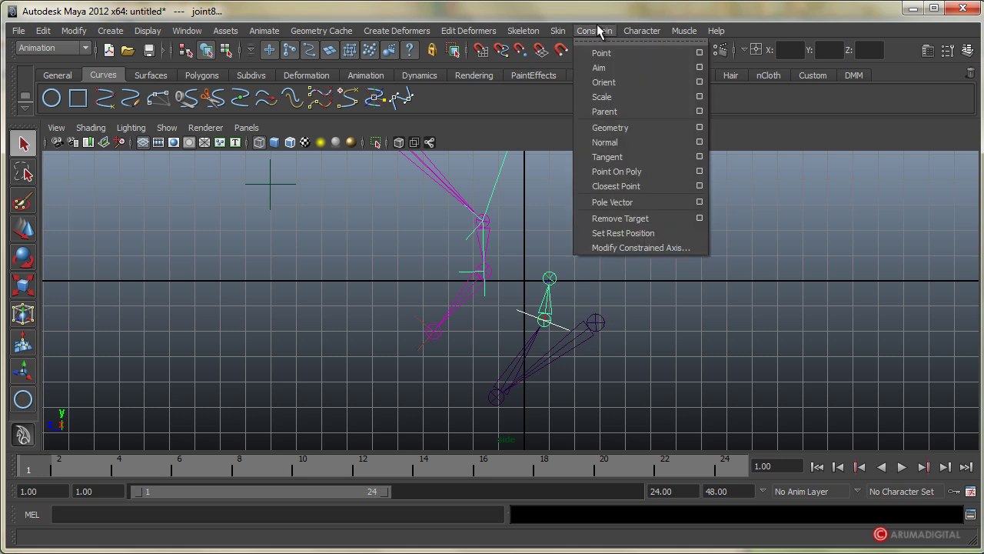
click(605, 82)
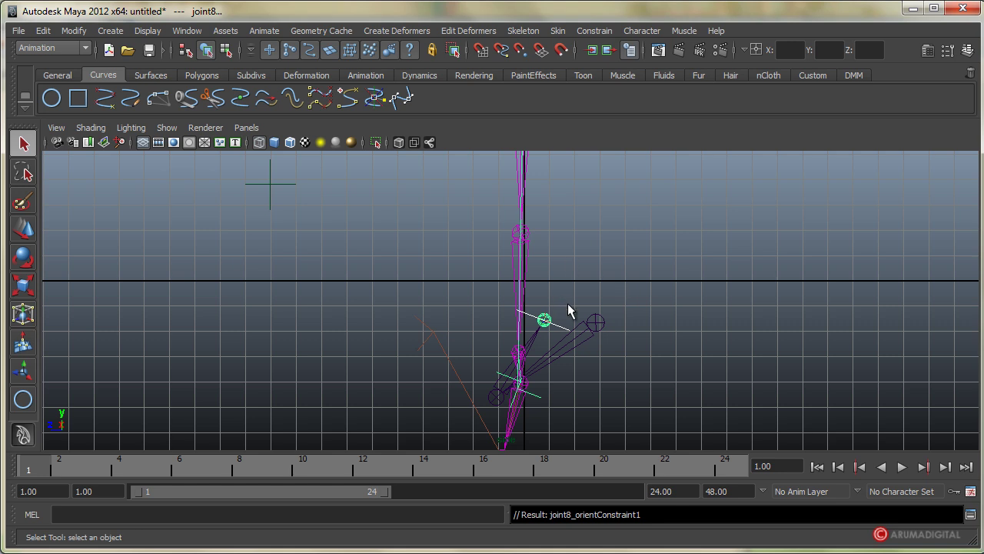
Rotate nurbsCircle1 to test the ankle, then undo the test rotation
click(662, 308)
click(563, 327)
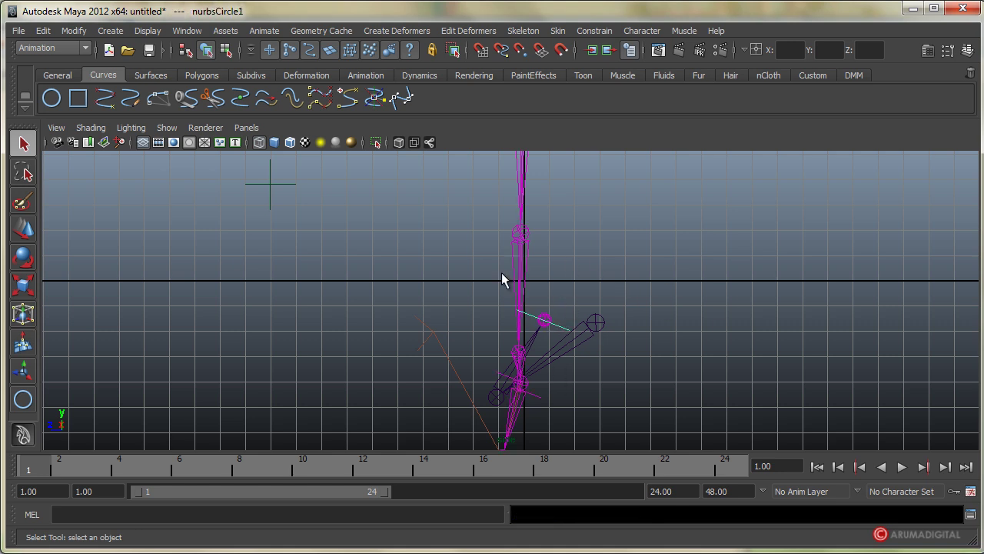
key(e)
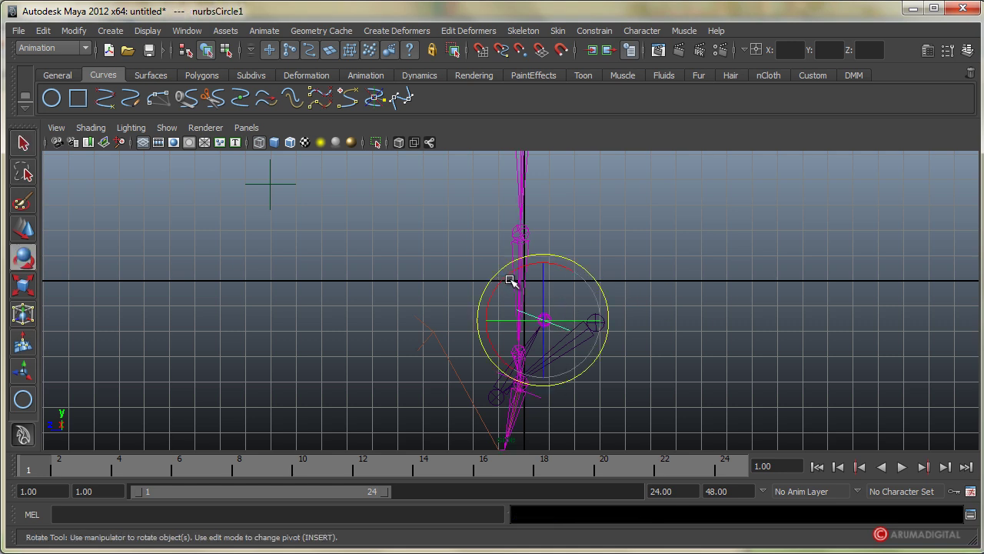
mouse_move(514, 269)
mouse_down()
mouse_move(547, 261)
mouse_move(582, 308)
mouse_move(545, 351)
mouse_move(582, 314)
mouse_move(551, 353)
mouse_move(573, 304)
mouse_up()
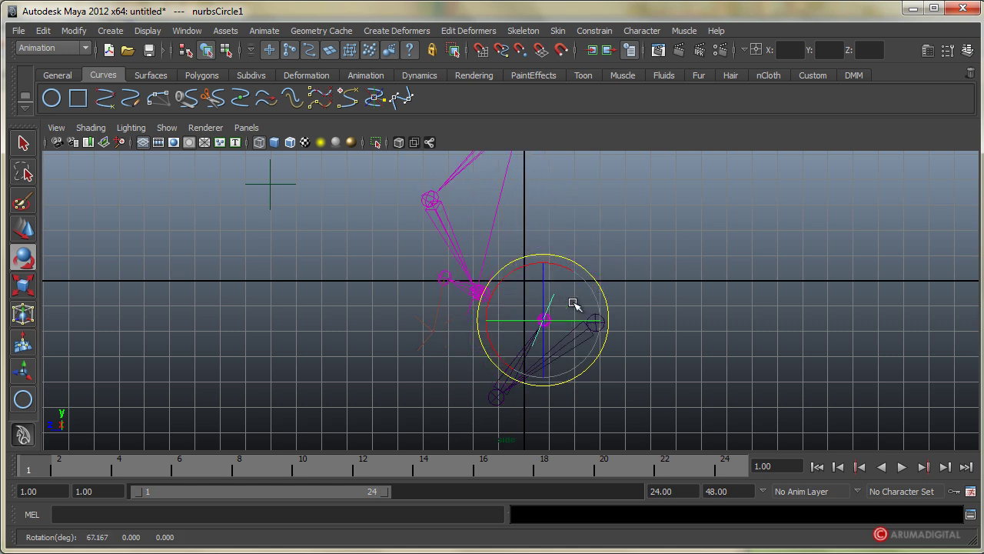
key(ctrl+z)
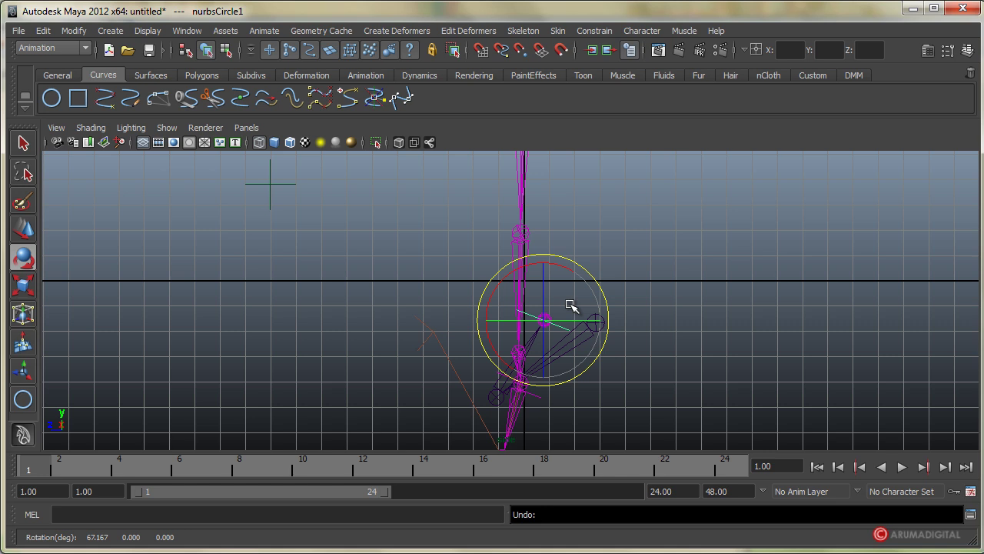
Check joint8's rotation and orbit the perspective view around the ankle rig
click(650, 333)
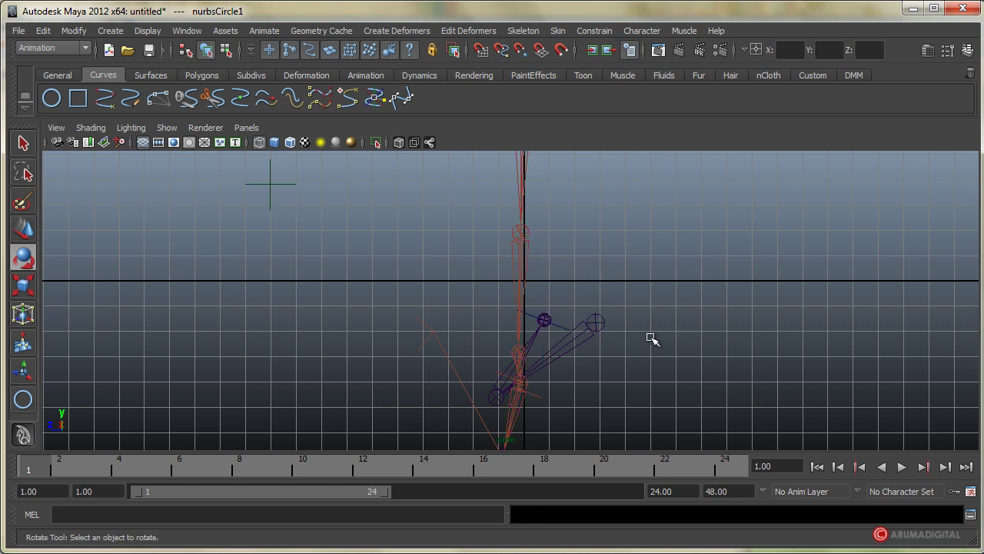
click(548, 317)
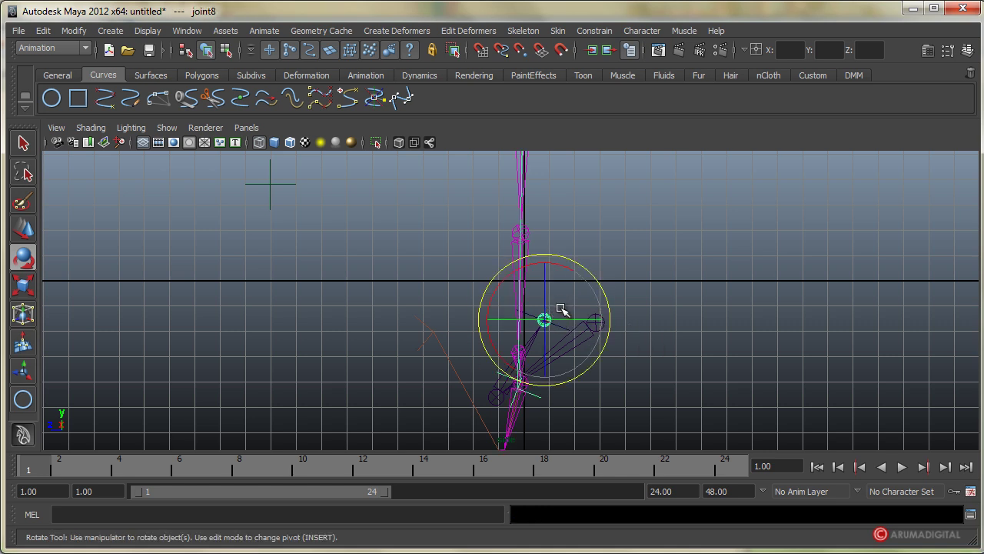
click(450, 411)
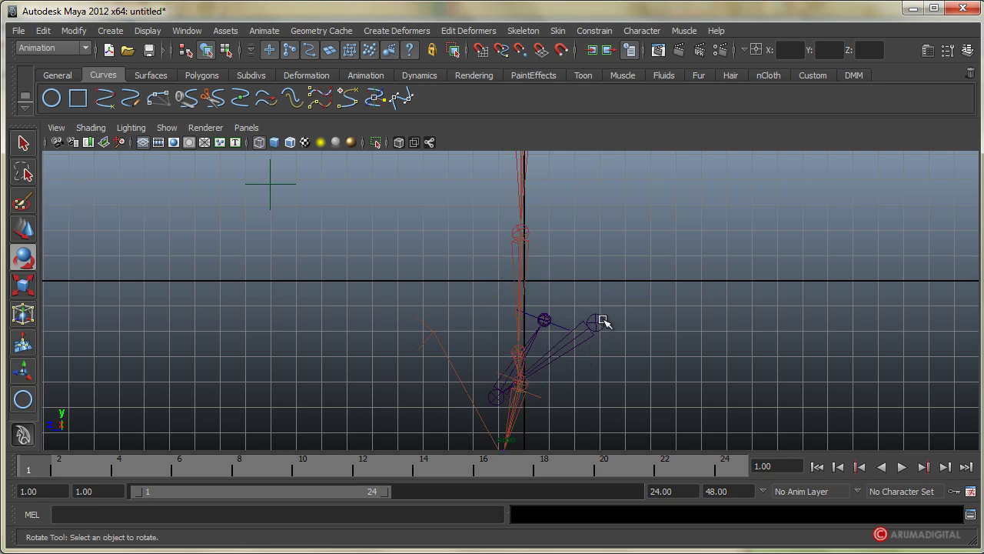
key(space)
key(space)
mouse_move(800, 243)
alt+mouse_down()
mouse_move(500, 285)
mouse_move(407, 315)
mouse_move(446, 314)
mouse_move(435, 343)
mouse_move(443, 338)
alt+mouse_up()
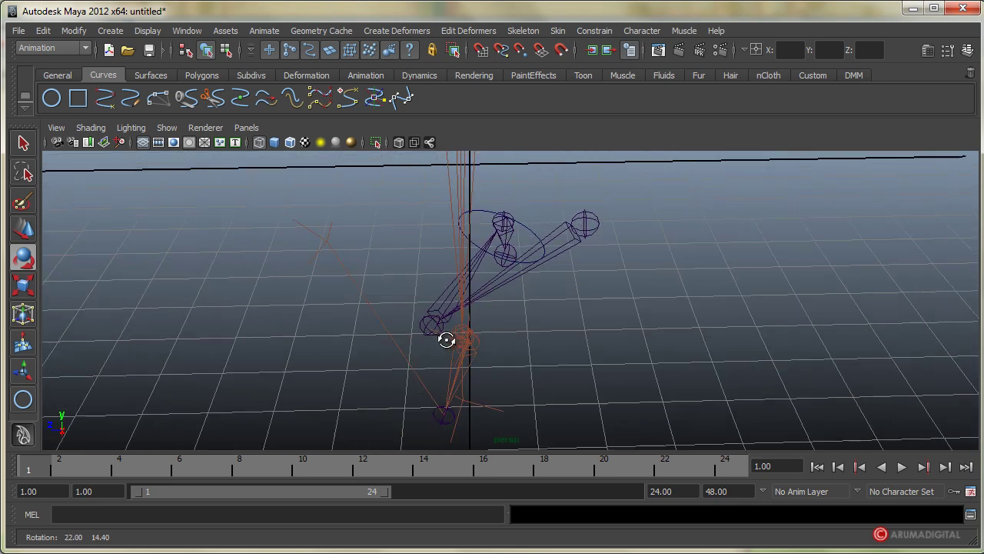
click(501, 247)
mouse_move(502, 248)
alt+mouse_down()
mouse_move(549, 277)
mouse_move(630, 272)
mouse_move(576, 216)
mouse_move(439, 260)
mouse_move(378, 239)
alt+mouse_up()
key(ctrl+z)
key(ctrl+z)
key(ctrl+z)
key(ctrl+z)
key(ctrl+z)
key(ctrl+z)
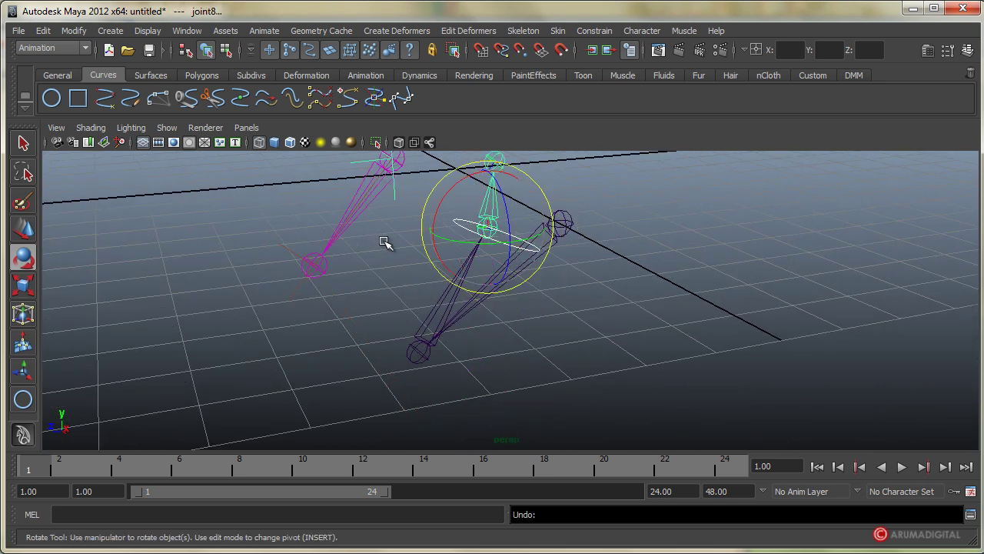
mouse_move(465, 258)
alt+mouse_down()
mouse_move(475, 259)
mouse_move(470, 278)
alt+mouse_up()
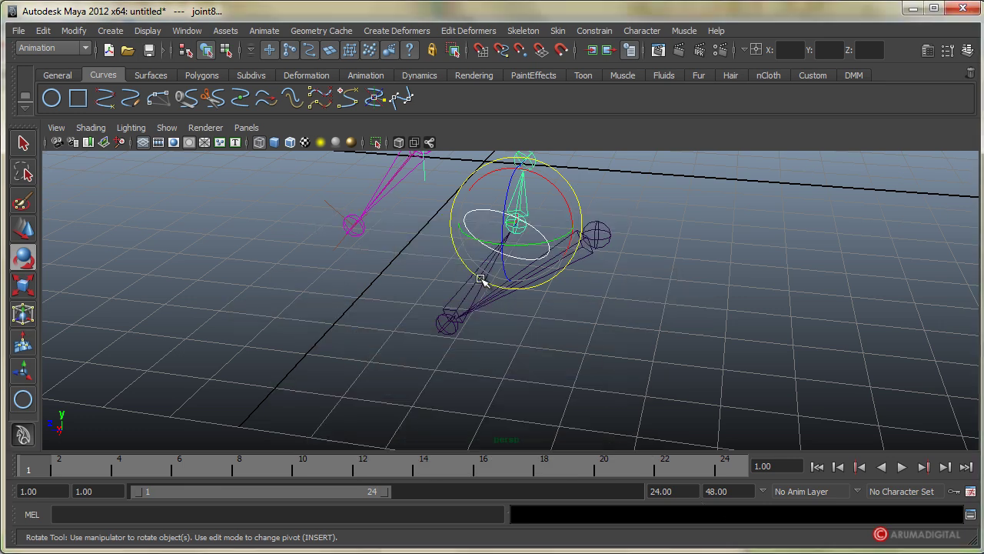
key(space)
key(space)
Test-slide joint8 along X with the Move tool, then undo the move
mouse_move(723, 231)
alt+mouse_down()
mouse_move(572, 281)
mouse_move(607, 278)
alt+mouse_up()
key(w)
drag(447, 254, 496, 255)
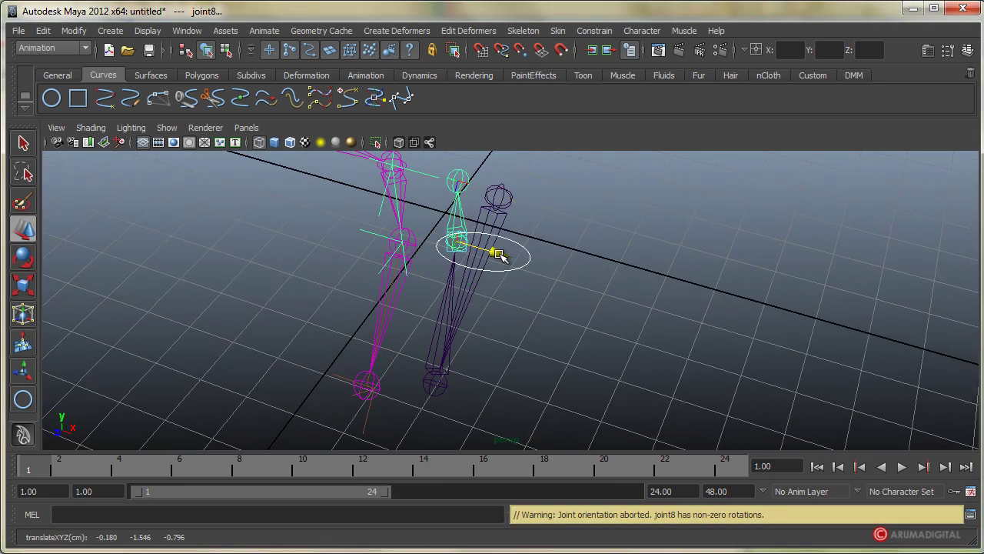
key(ctrl+z)
key(ctrl+z)
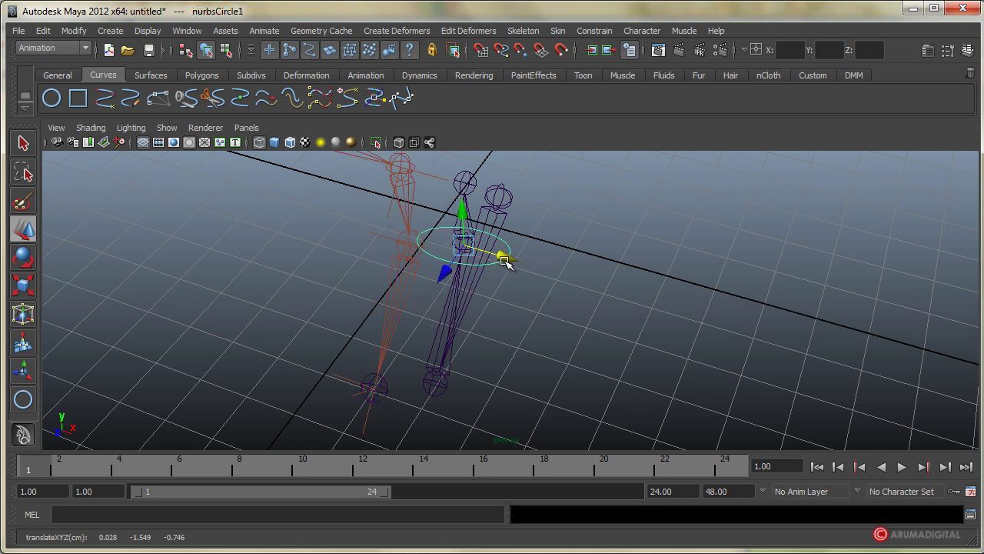
Freeze the NURBS circle's transformations with Modify > Freeze Transformations
alt+drag(503, 258, 453, 285)
click(74, 30)
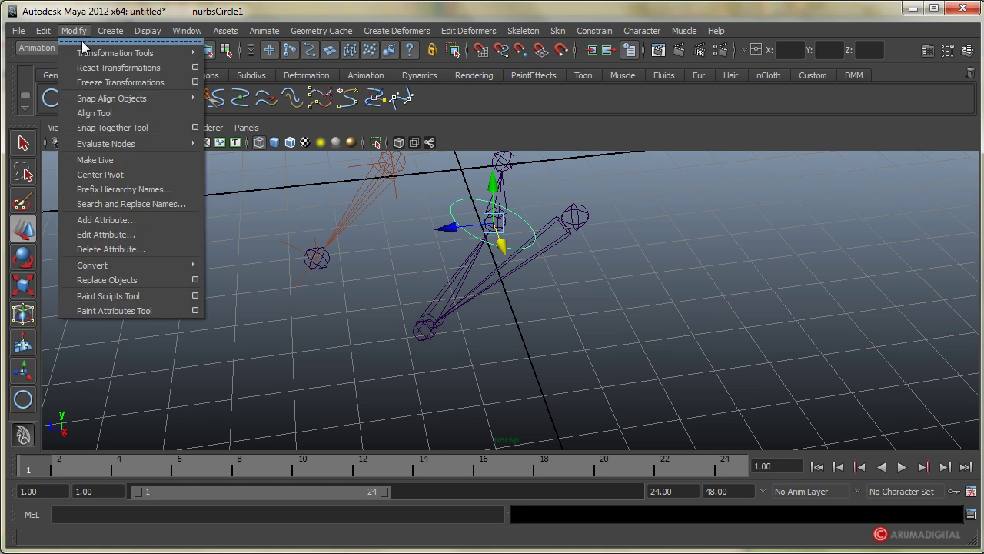
click(147, 80)
Shift-select joint8 after the circle and apply Constrain > Orient
mouse_move(554, 285)
alt+mouse_down()
mouse_move(523, 275)
mouse_move(554, 312)
mouse_move(549, 300)
alt+mouse_up()
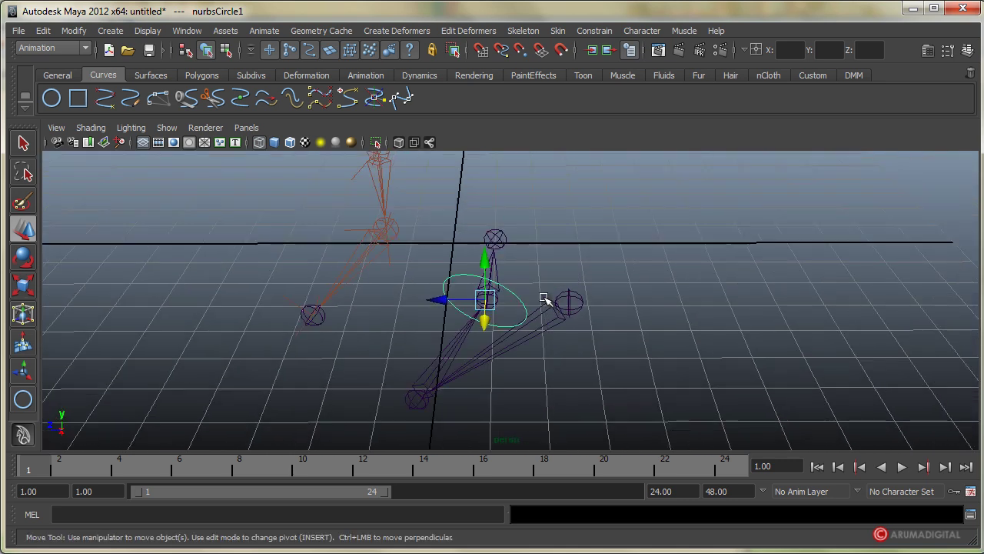
click(495, 265)
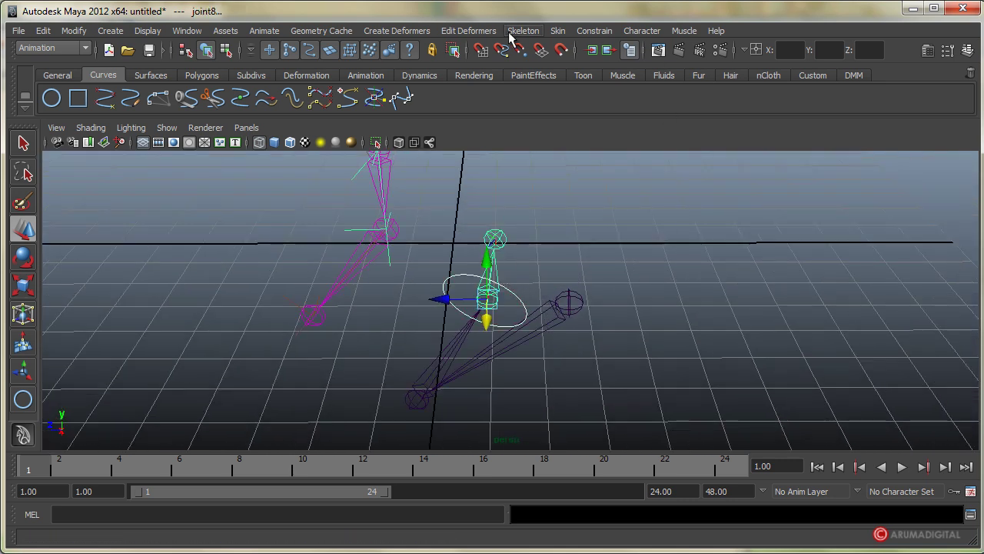
click(593, 31)
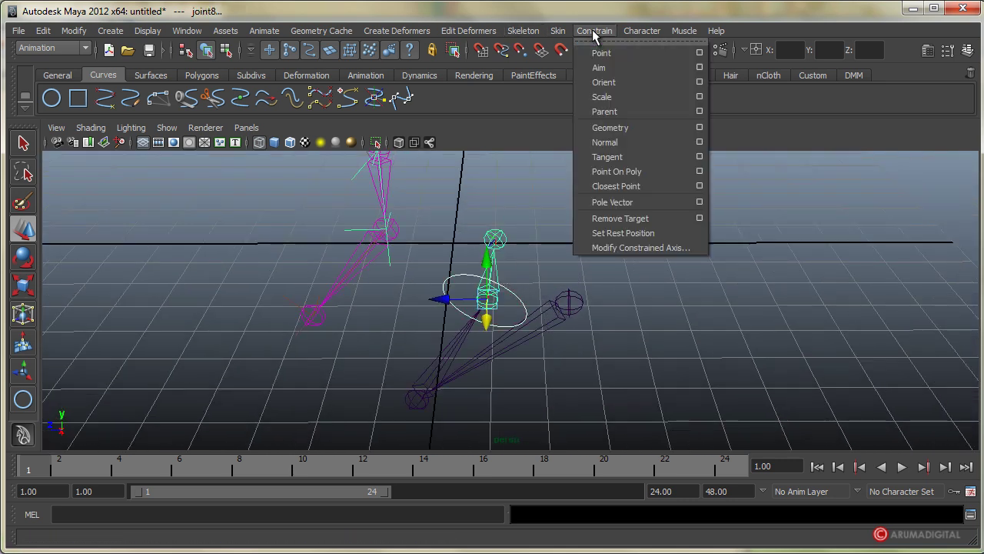
click(615, 84)
Reselect the NURBS circle and show its values in the Channel Box
mouse_move(510, 261)
alt+mouse_down()
mouse_move(459, 249)
mouse_move(469, 282)
mouse_move(697, 220)
alt+mouse_up()
click(523, 299)
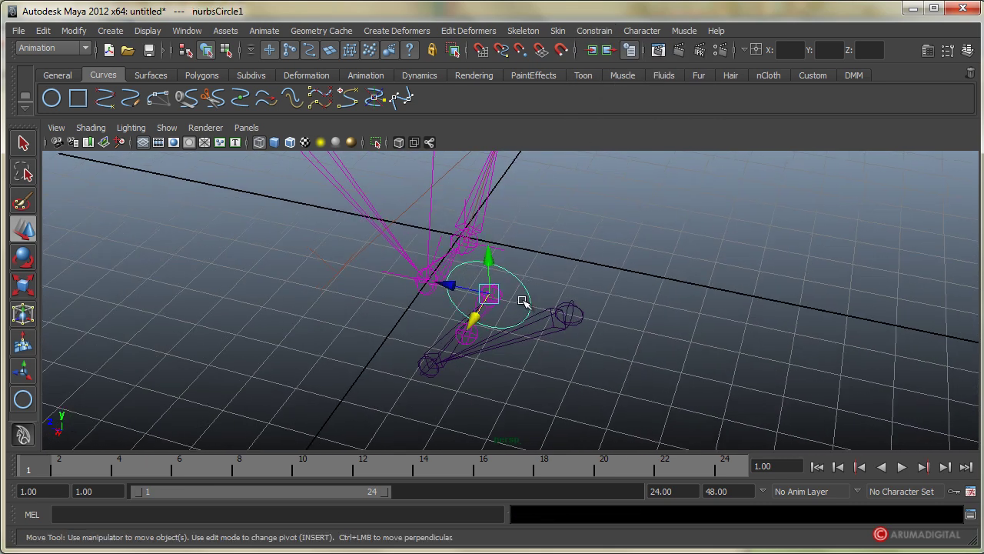
click(650, 263)
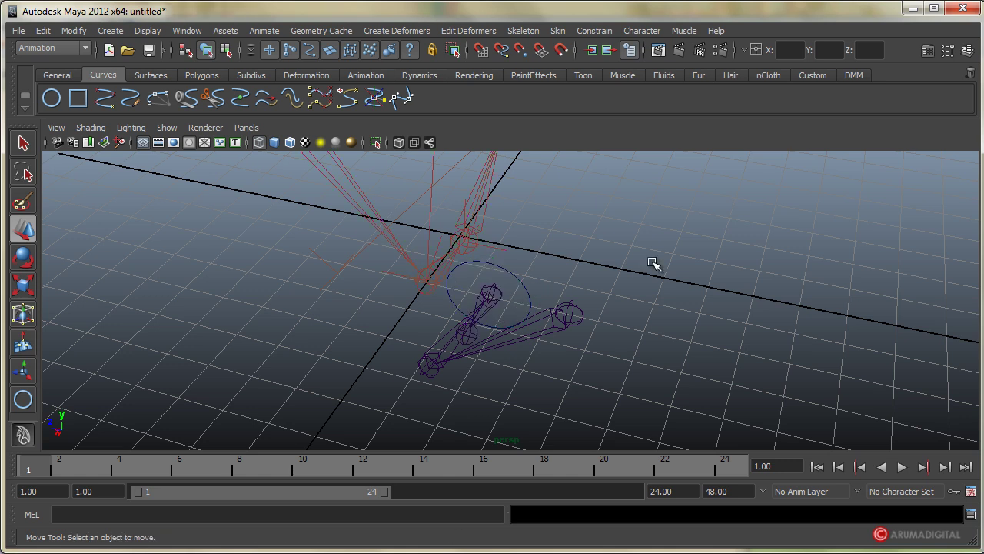
click(519, 284)
click(968, 54)
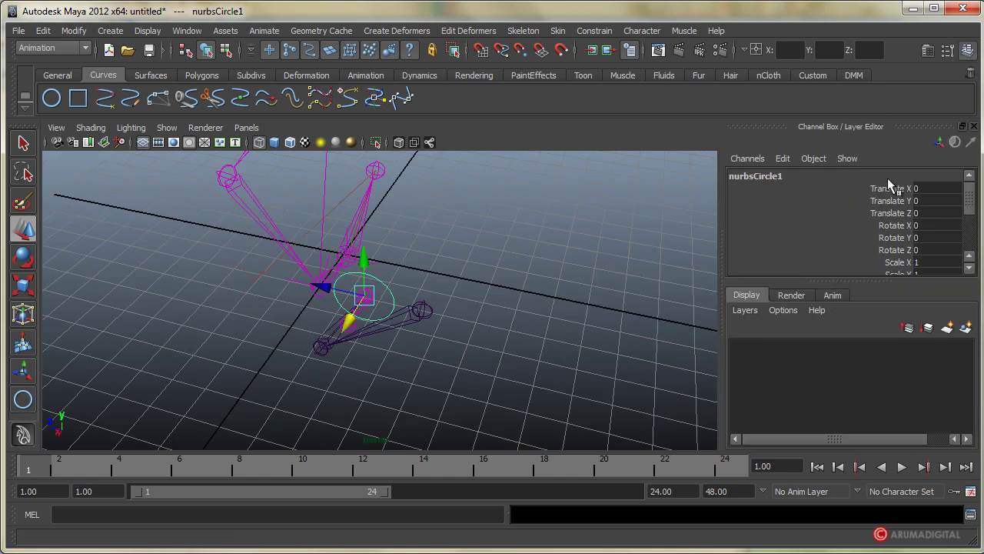
Expand makeNurbCircle1 and try Normal X and Y values, then undo the change
drag(973, 198, 979, 240)
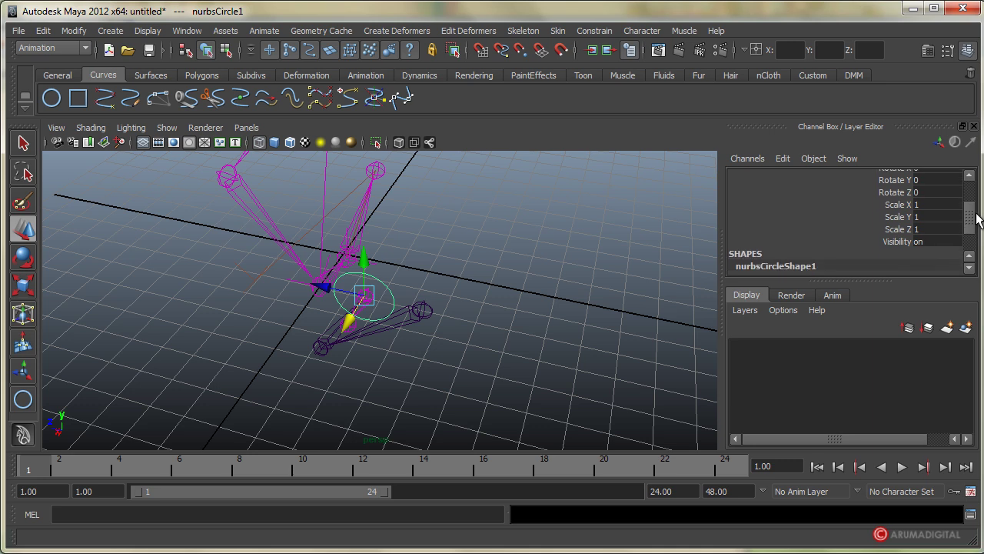
click(796, 263)
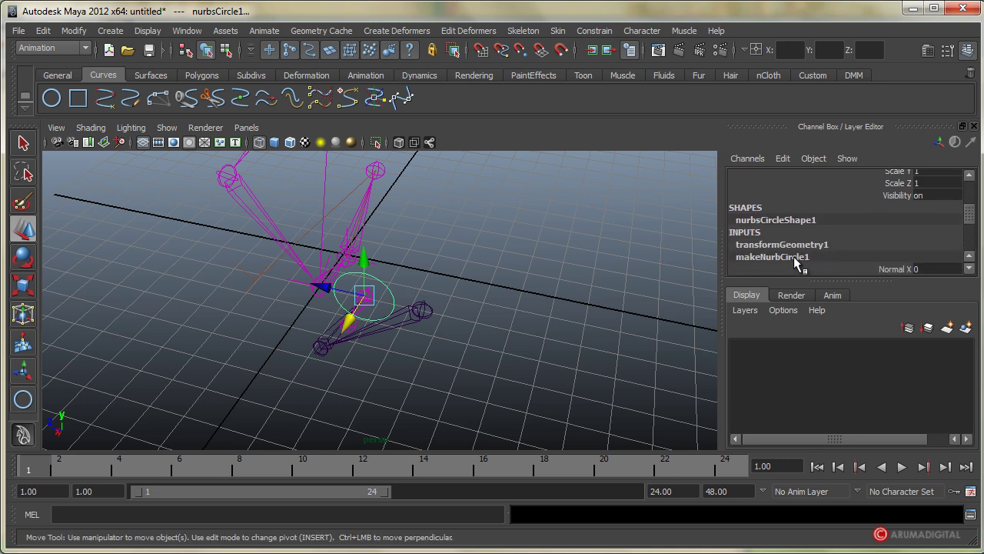
drag(970, 228, 975, 240)
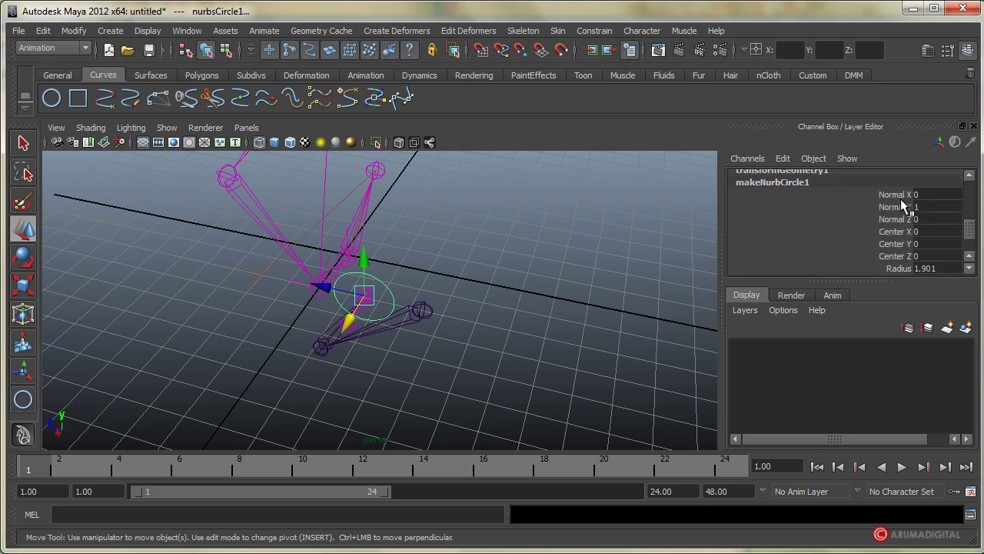
drag(903, 196, 905, 220)
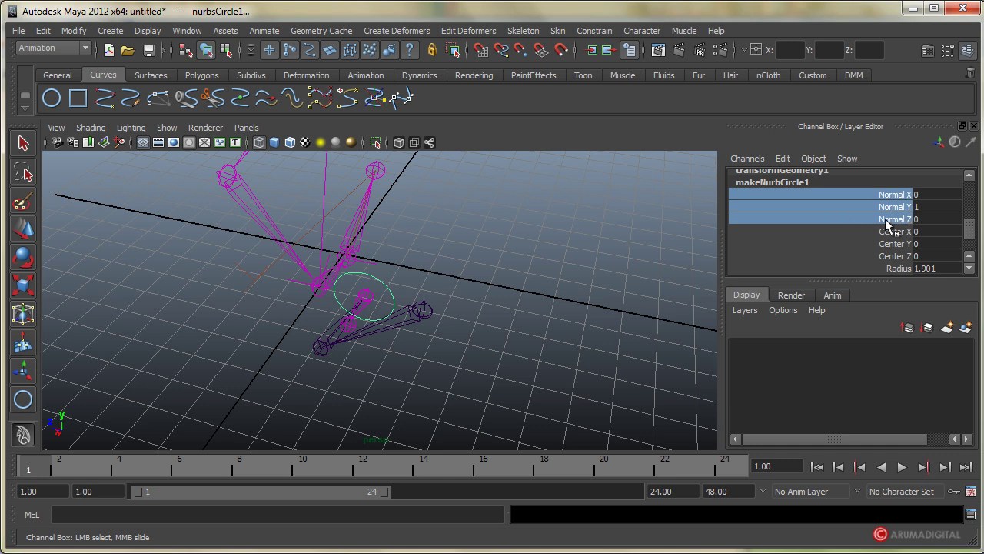
click(890, 220)
scroll(906, 230, down, 2)
scroll(905, 224, up, 3)
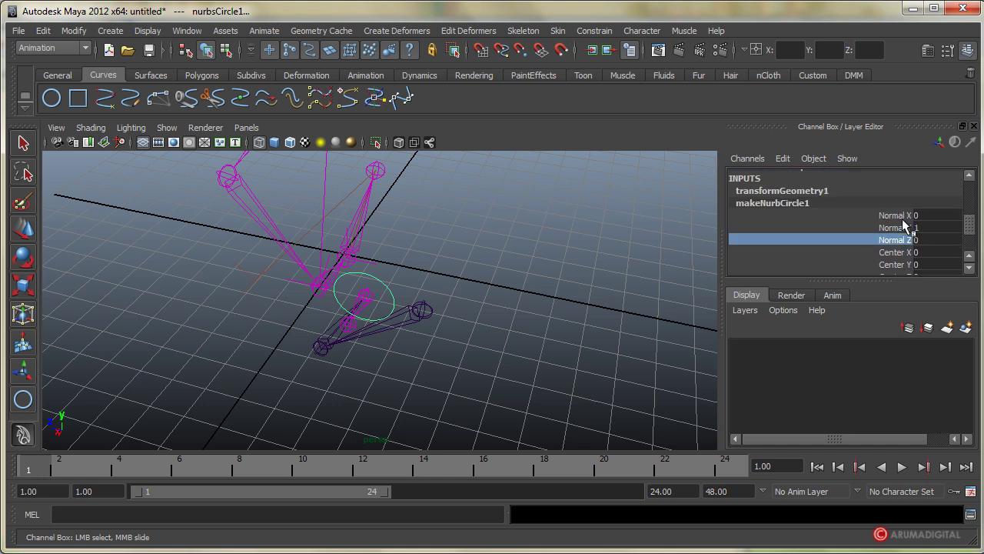
click(901, 216)
middle_drag(595, 238, 561, 253)
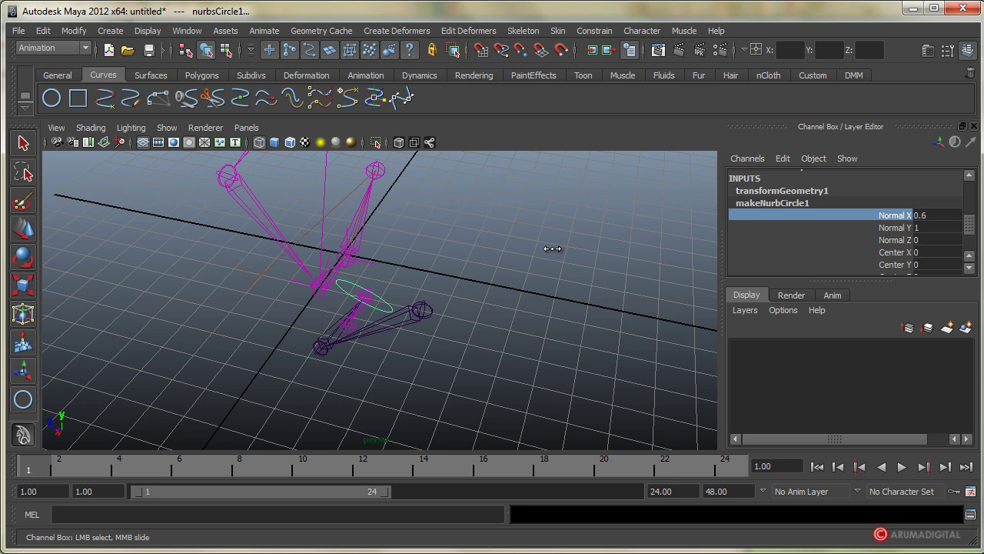
click(896, 227)
middle_drag(551, 293, 581, 290)
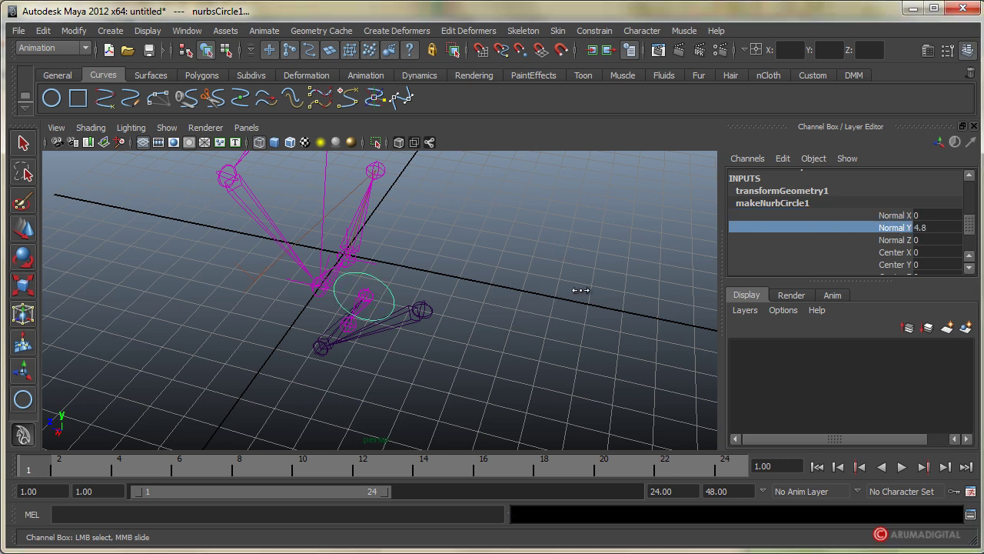
key(ctrl+z)
Select joint8 and display its joint8_orientConstraint1 attributes in the Channel Box
click(372, 297)
key(w)
mouse_move(967, 241)
mouse_down()
mouse_move(969, 208)
mouse_move(975, 241)
mouse_up()
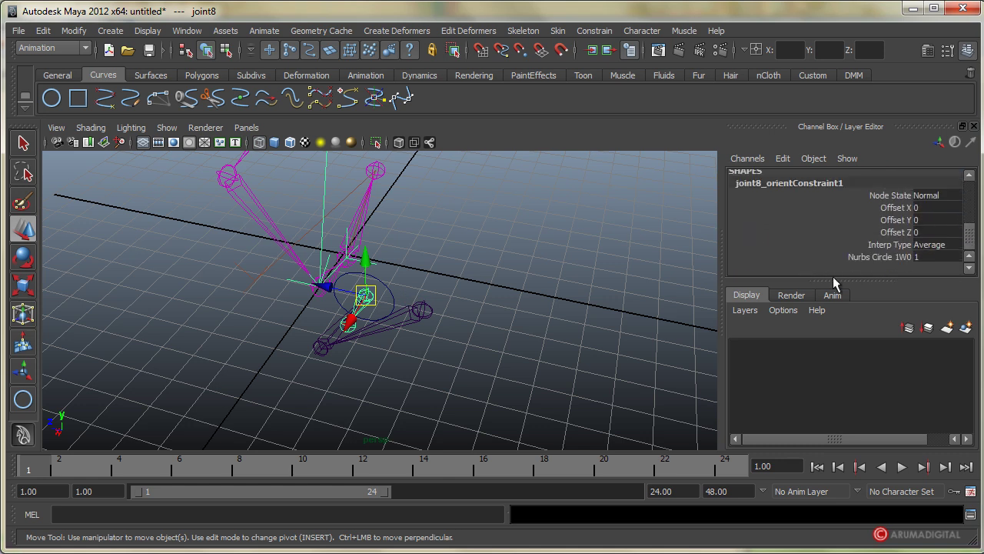
Try Offset X and Y (undone), then set joint8_orientConstraint1 Offset Z to about 91.7
click(896, 207)
mouse_move(508, 281)
middle_down()
mouse_move(523, 279)
mouse_move(457, 313)
mouse_move(477, 330)
mouse_move(555, 316)
middle_up()
key(ctrl+z)
click(892, 220)
key(ctrl+z)
click(908, 232)
mouse_move(501, 330)
alt+mouse_down()
mouse_move(530, 347)
mouse_move(567, 346)
mouse_move(424, 359)
mouse_move(571, 346)
mouse_move(607, 325)
alt+mouse_up()
middle_drag(454, 257, 446, 257)
mouse_move(446, 256)
alt+mouse_down()
mouse_move(361, 311)
mouse_move(222, 315)
mouse_move(382, 325)
mouse_move(430, 316)
mouse_move(333, 325)
mouse_move(216, 316)
mouse_move(345, 305)
alt+mouse_up()
Rotate the NURBS circle to swing the ankle and leg, then view the rig from above
click(373, 309)
mouse_move(457, 326)
alt+mouse_down()
mouse_move(404, 327)
mouse_move(417, 331)
alt+mouse_up()
key(e)
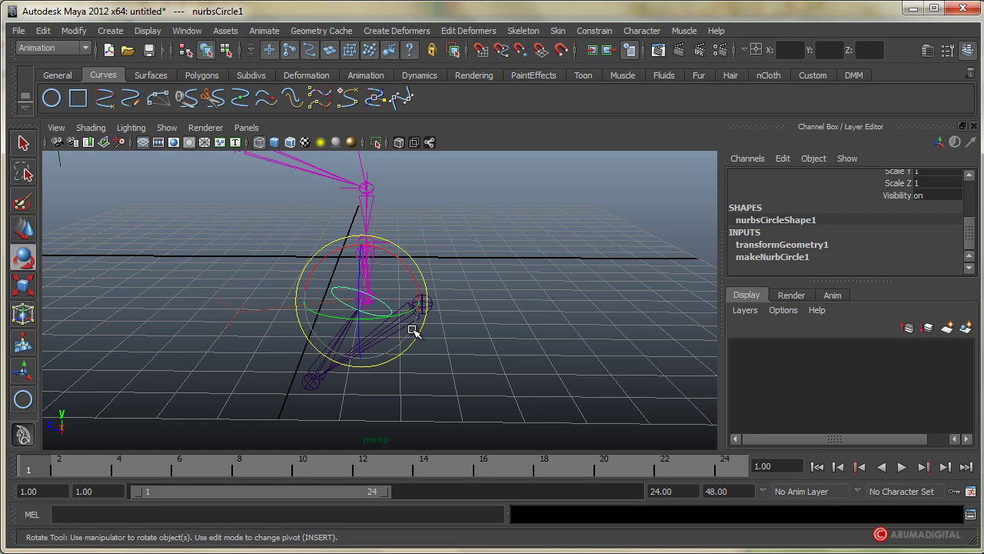
mouse_move(315, 275)
mouse_down()
mouse_move(351, 252)
mouse_move(277, 284)
mouse_move(336, 266)
mouse_move(308, 256)
mouse_move(473, 299)
mouse_move(309, 269)
mouse_move(336, 281)
mouse_move(384, 246)
mouse_move(316, 325)
mouse_move(359, 254)
mouse_move(567, 290)
mouse_move(546, 485)
mouse_up()
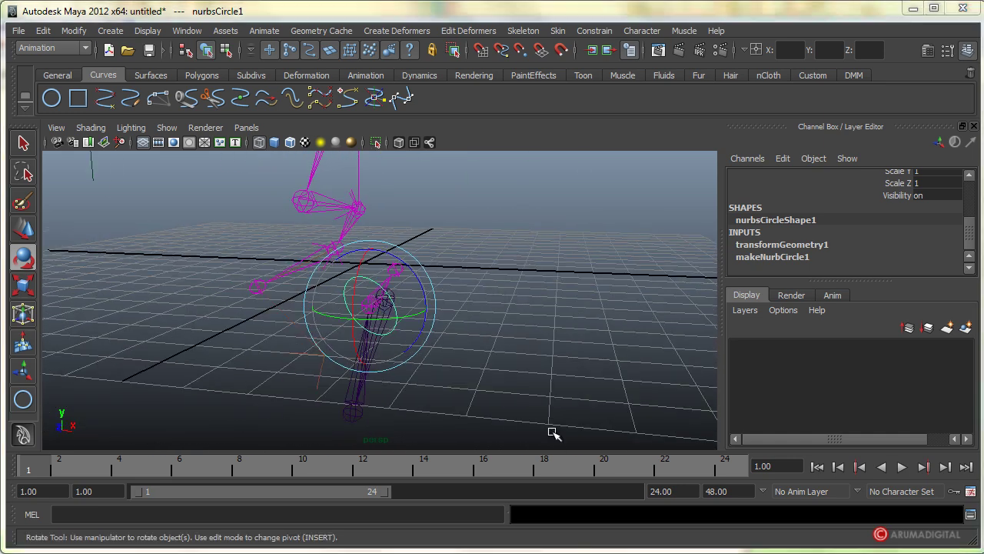
mouse_move(463, 367)
alt+mouse_down()
mouse_move(356, 356)
mouse_move(384, 369)
alt+mouse_up()
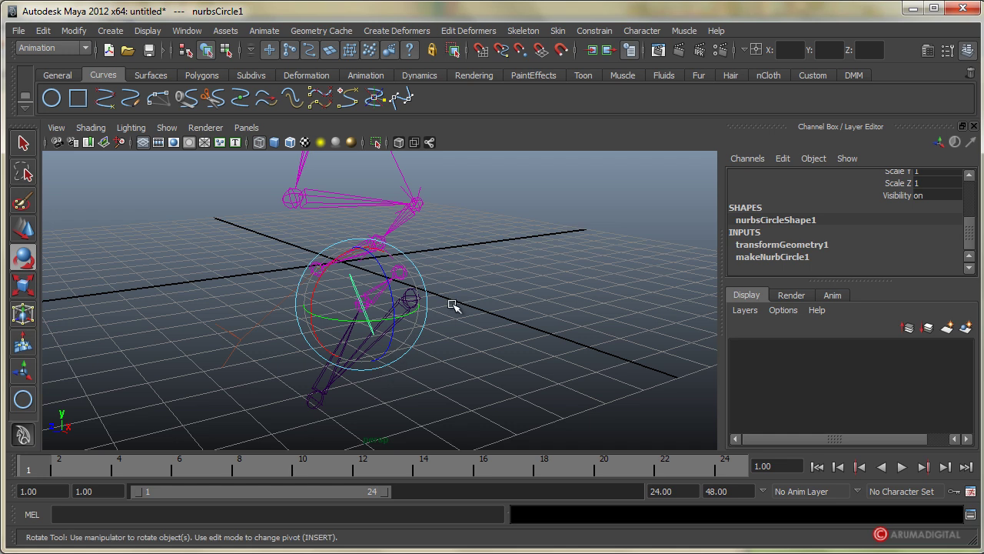
alt+right_drag(454, 305, 115, 366)
alt+drag(115, 367, 287, 310)
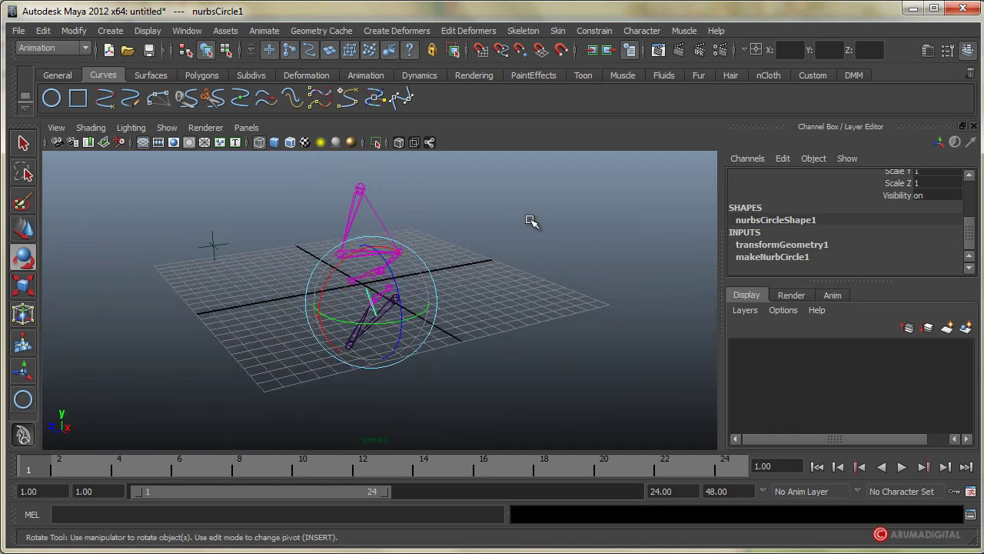